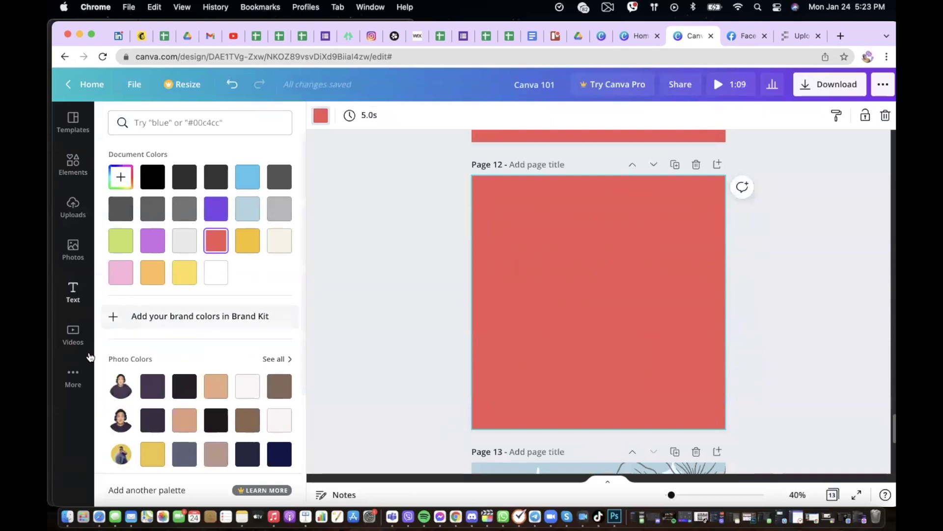
- Search the video library for "tumbling" and add the free 8.0s clip of the woman in a living room to page 12
{"action": "left_click", "coordinate": [72, 374]}
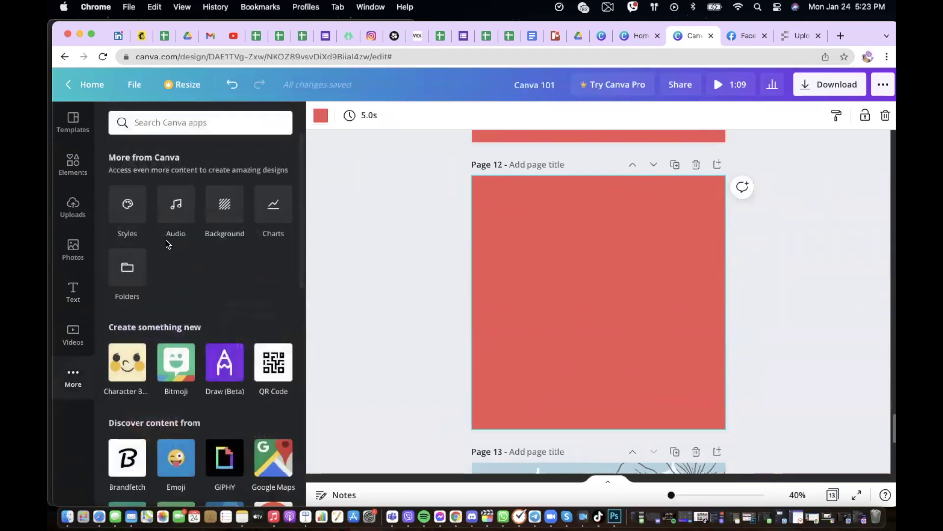
{"action": "left_click", "coordinate": [71, 334]}
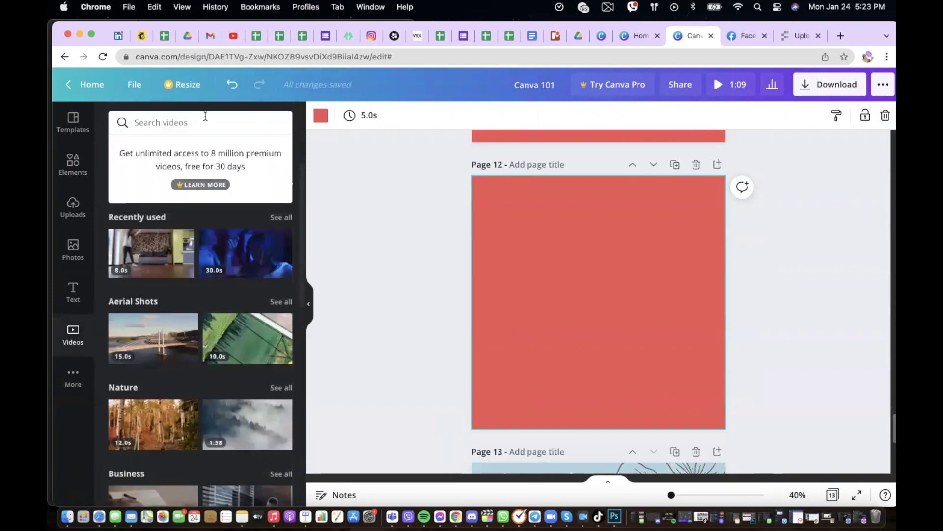
{"action": "type", "text": "tumbling"}
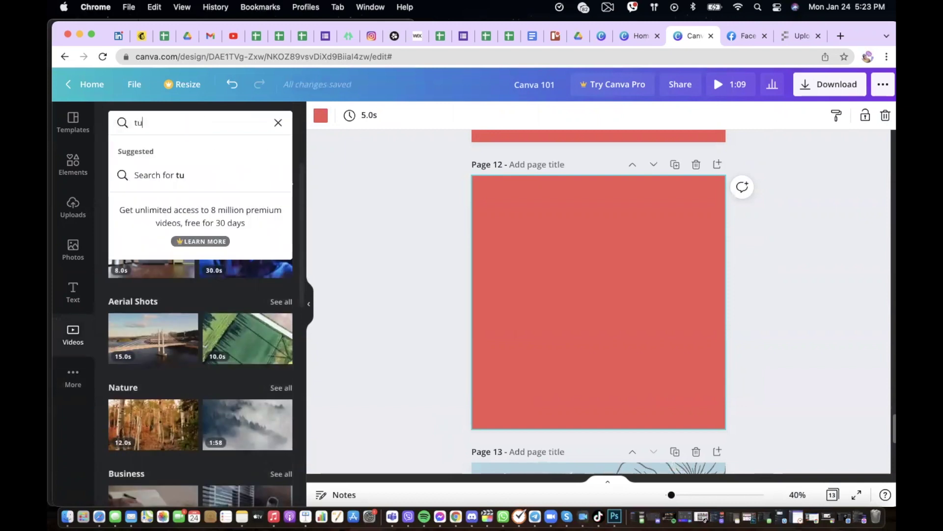
{"action": "key", "text": "Return"}
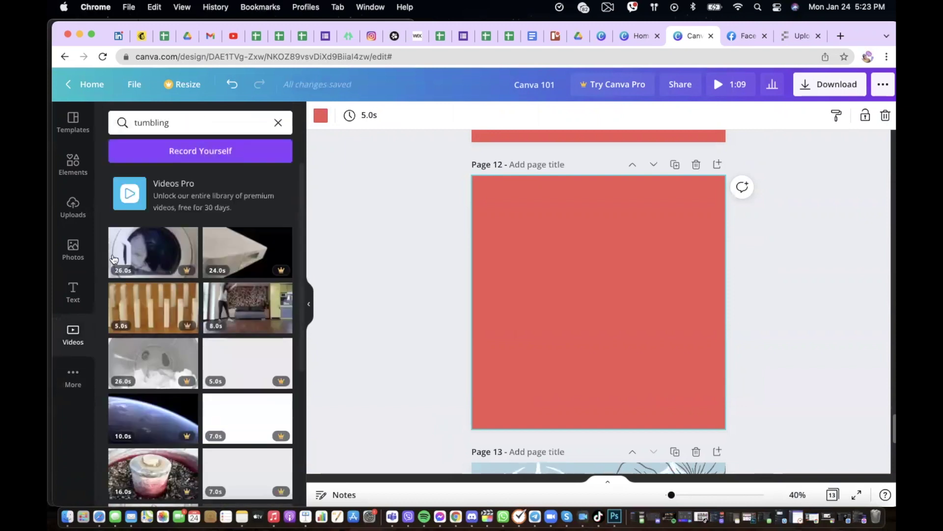
{"action": "scroll", "coordinate": [199, 331], "scroll_direction": "down", "scroll_amount": 8}
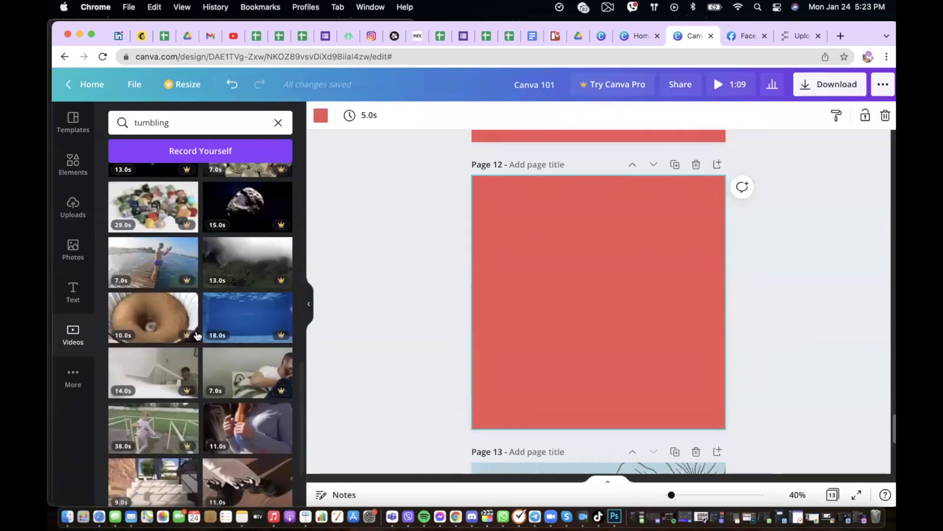
{"action": "scroll", "coordinate": [199, 331], "scroll_direction": "down", "scroll_amount": 3}
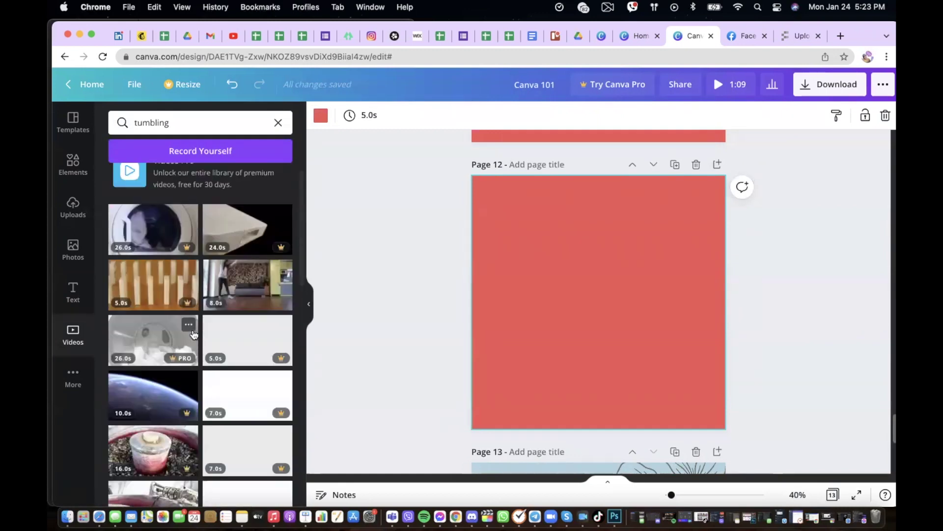
{"action": "left_click", "coordinate": [247, 284]}
- Enlarge the video to page 12's full width and centre it between two red bands
{"action": "left_click_drag", "start_coordinate": [647, 301], "coordinate": [627, 291]}
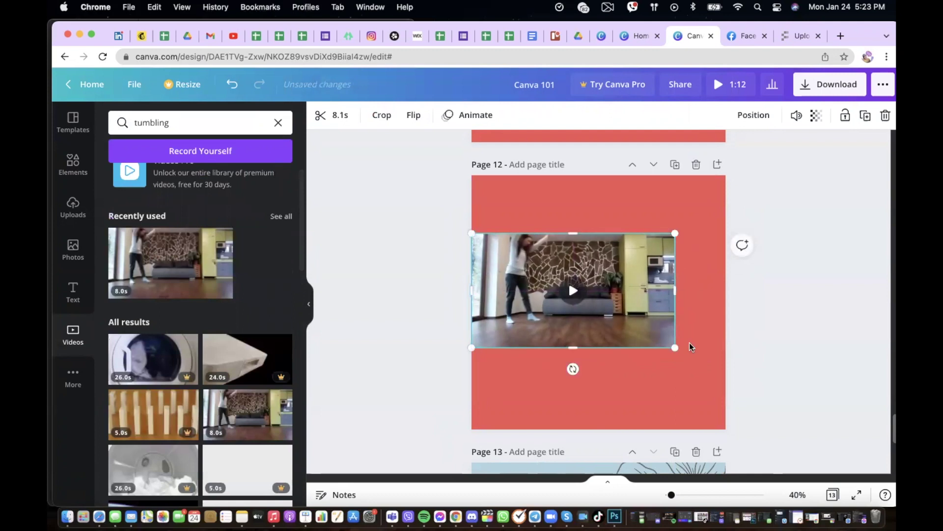
{"action": "left_click_drag", "start_coordinate": [687, 348], "coordinate": [726, 376]}
{"action": "mouse_move", "coordinate": [652, 322]}
{"action": "left_mouse_down"}
{"action": "mouse_move", "coordinate": [652, 334]}
{"action": "mouse_move", "coordinate": [651, 322]}
{"action": "left_mouse_up"}
- Review the email list design on page 10, the video meme on page 11, and the file types offered for download
{"action": "scroll", "coordinate": [652, 320], "scroll_direction": "up", "scroll_amount": 10}
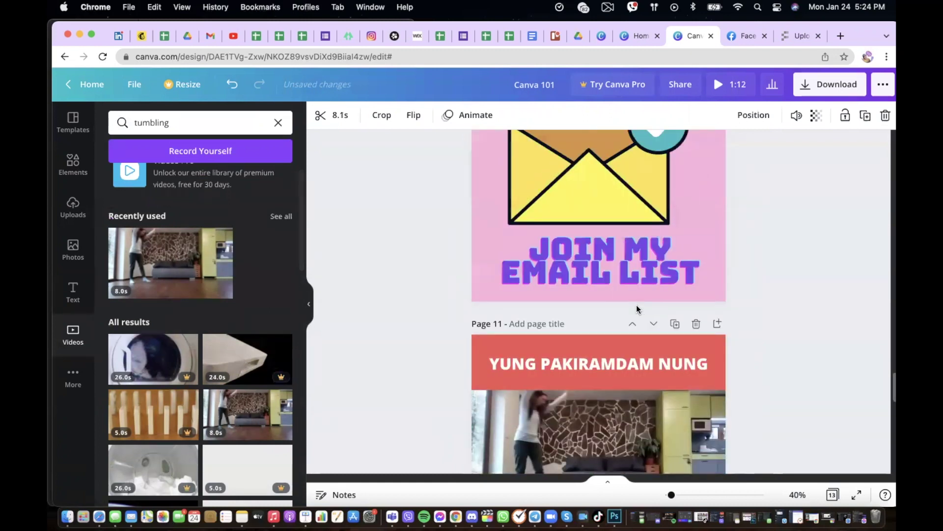
{"action": "scroll", "coordinate": [636, 304], "scroll_direction": "up", "scroll_amount": 5}
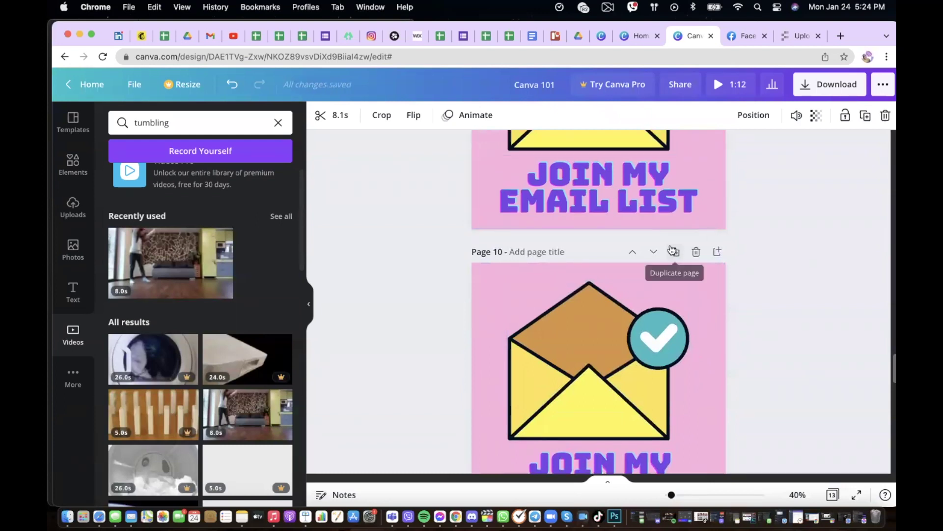
{"action": "scroll", "coordinate": [672, 246], "scroll_direction": "down", "scroll_amount": 5}
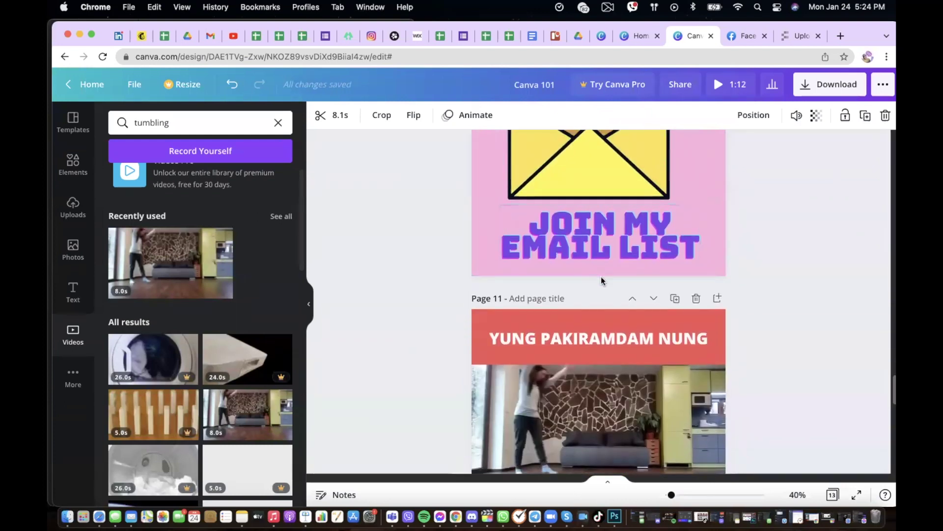
{"action": "scroll", "coordinate": [602, 278], "scroll_direction": "down", "scroll_amount": 3}
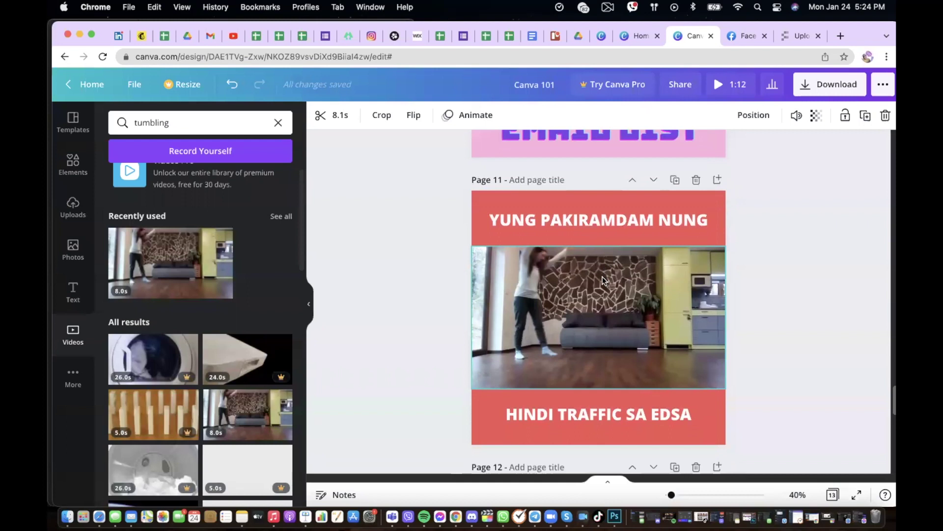
{"action": "left_click", "coordinate": [837, 85]}
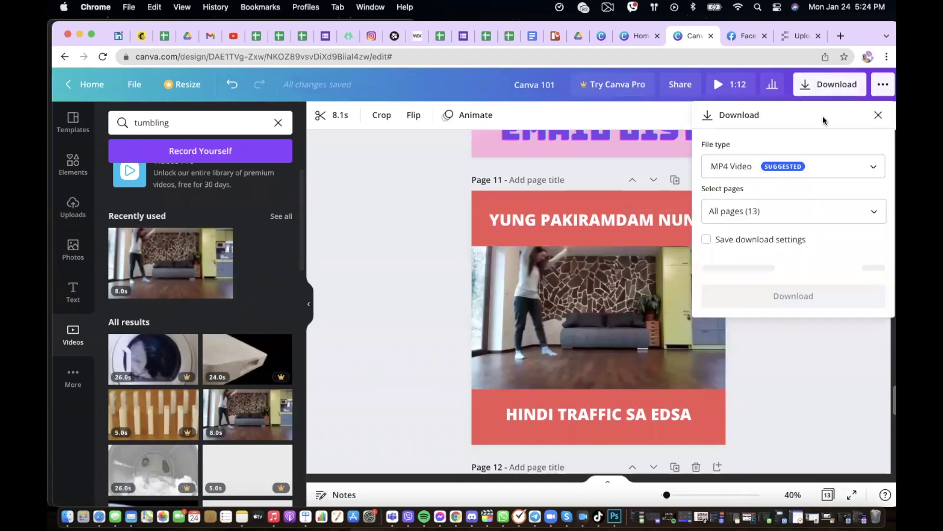
{"action": "left_click", "coordinate": [789, 176]}
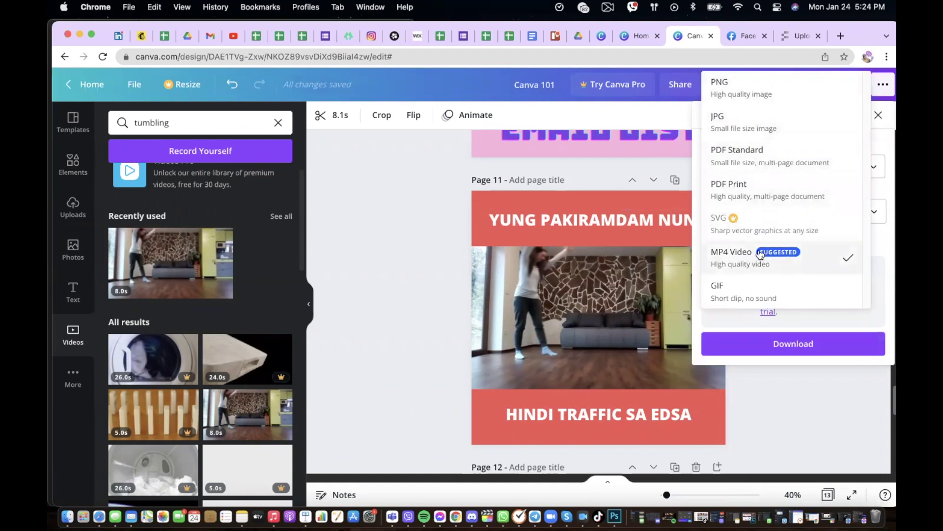
{"action": "left_click", "coordinate": [409, 286]}
{"action": "left_click", "coordinate": [408, 286]}
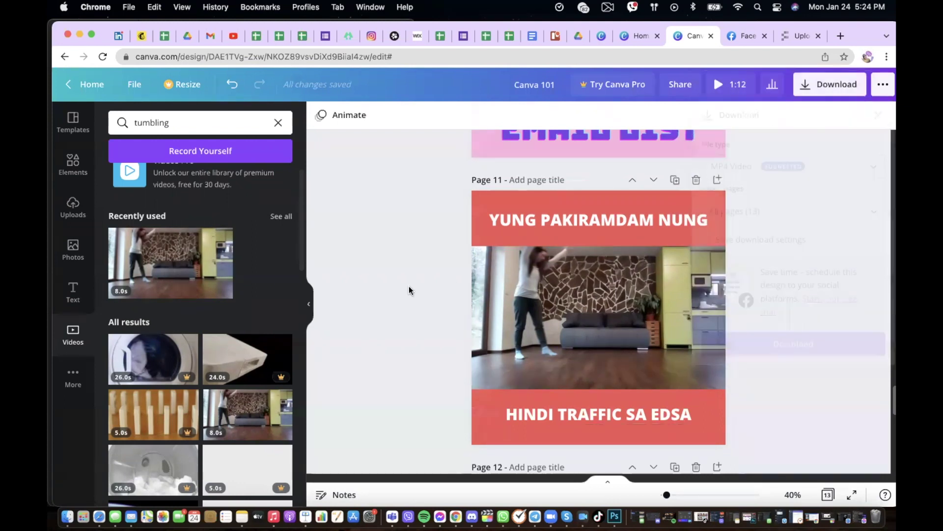
- Add a heading to page 12 reading "YUNG FEELING PAG"
{"action": "scroll", "coordinate": [417, 290], "scroll_direction": "down", "scroll_amount": 5}
{"action": "scroll", "coordinate": [417, 287], "scroll_direction": "up", "scroll_amount": 5}
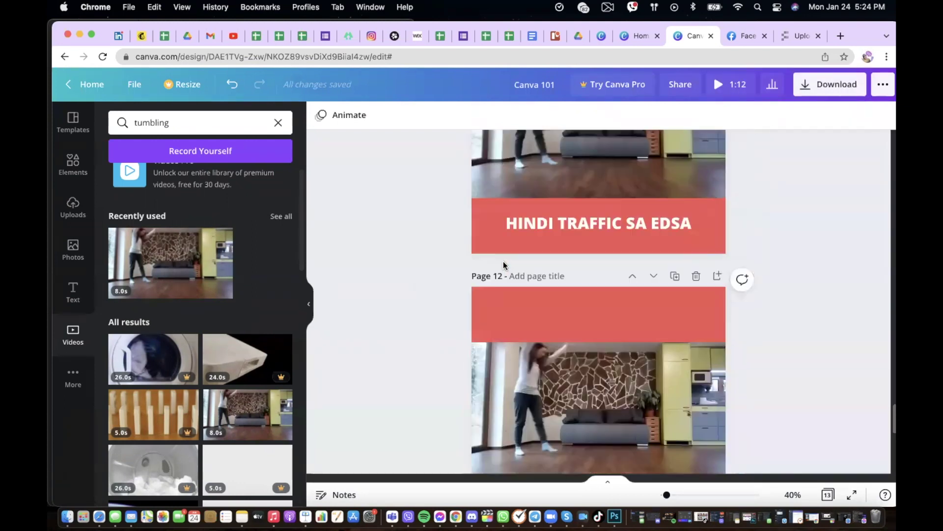
{"action": "scroll", "coordinate": [533, 331], "scroll_direction": "down", "scroll_amount": 3}
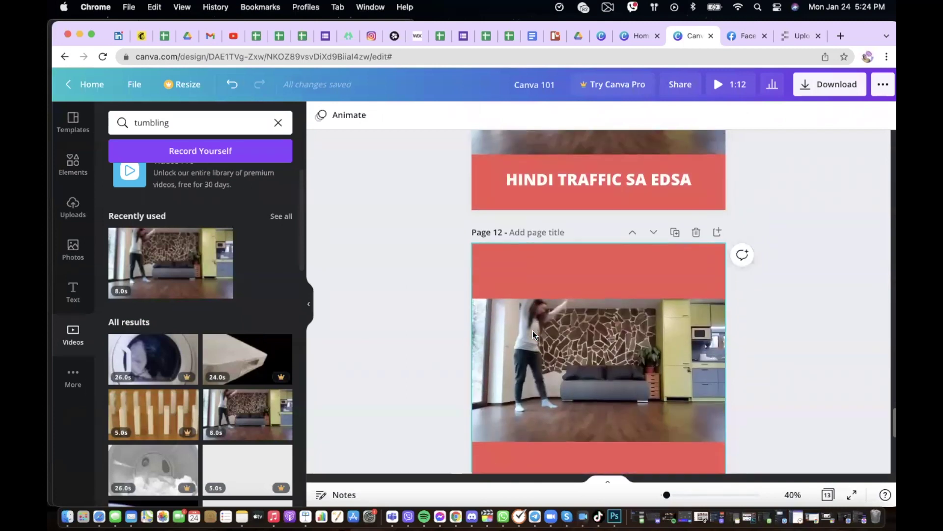
{"action": "left_click", "coordinate": [75, 294]}
{"action": "scroll", "coordinate": [217, 202], "scroll_direction": "down", "scroll_amount": 5}
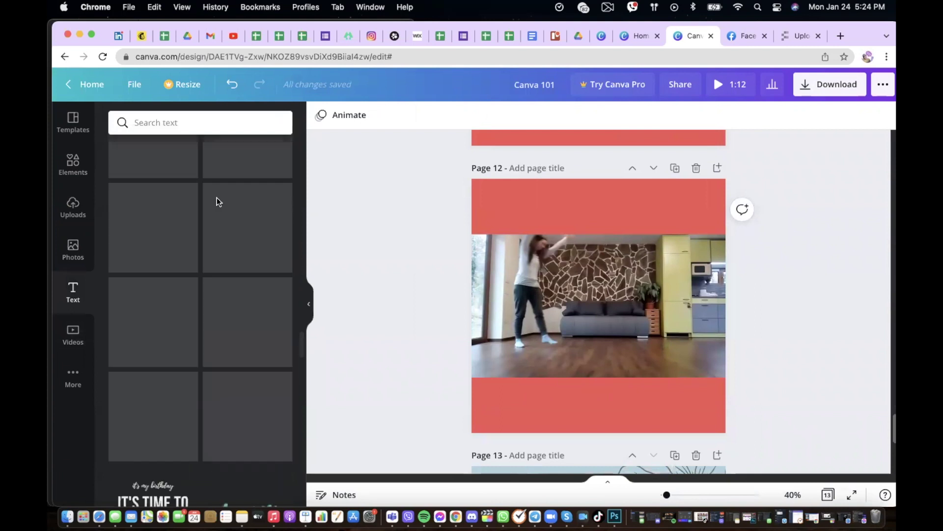
{"action": "left_click_drag", "start_coordinate": [301, 295], "coordinate": [305, 103]}
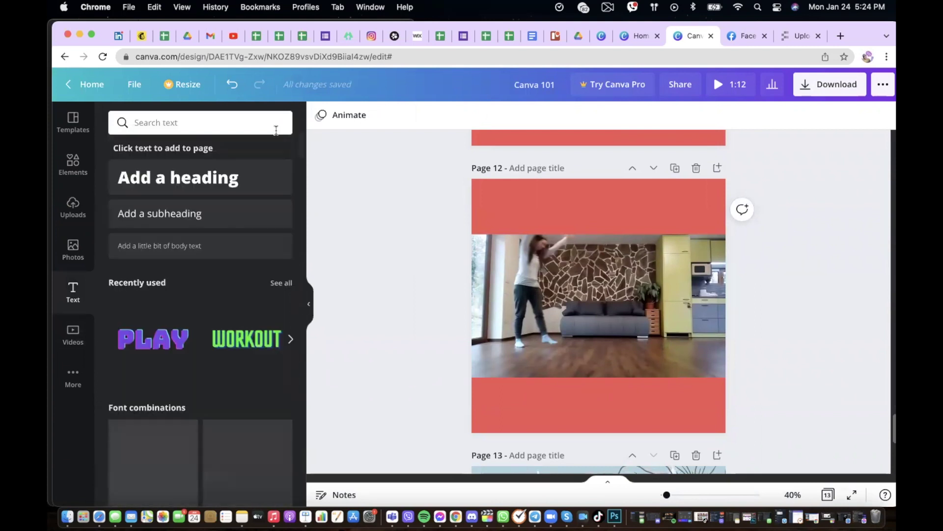
{"action": "left_click", "coordinate": [178, 176]}
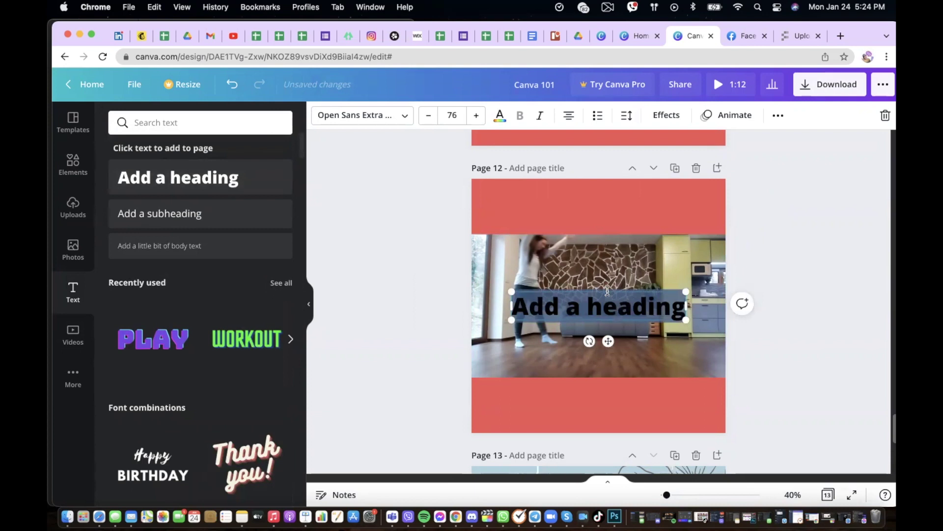
{"action": "type", "text": "YUNG FEELIN"}
{"action": "type", "text": "G PAGA"}
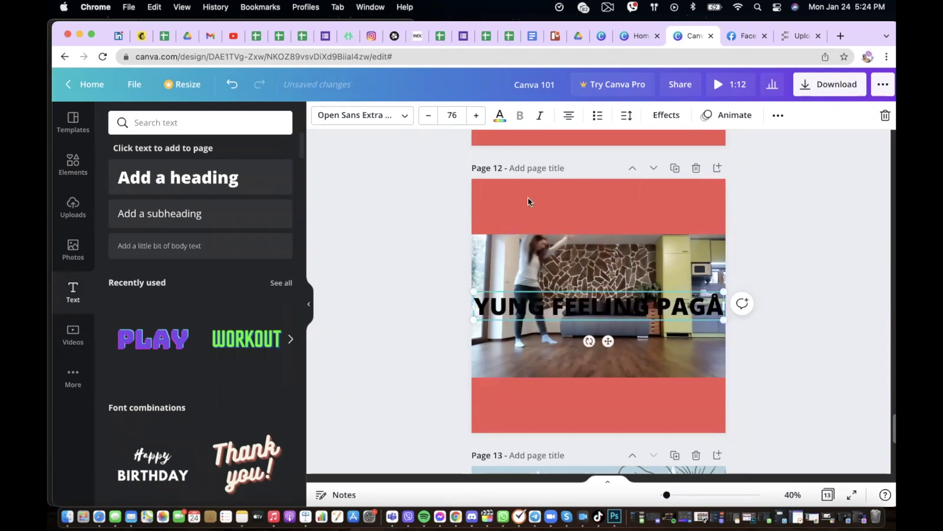
{"action": "key", "text": "BackSpace"}
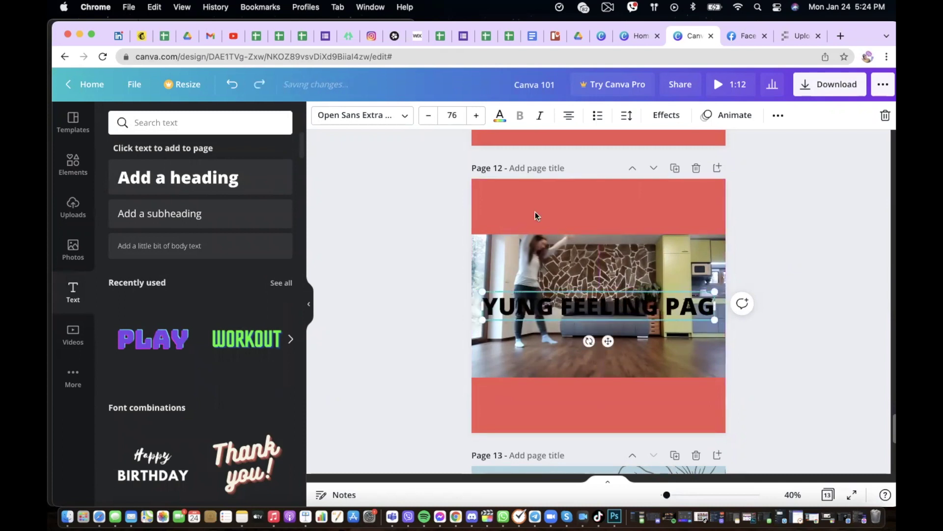
- Colour the "YUNG FEELING PAG" heading white and move it into the red band above the video
{"action": "key", "text": "super+a"}
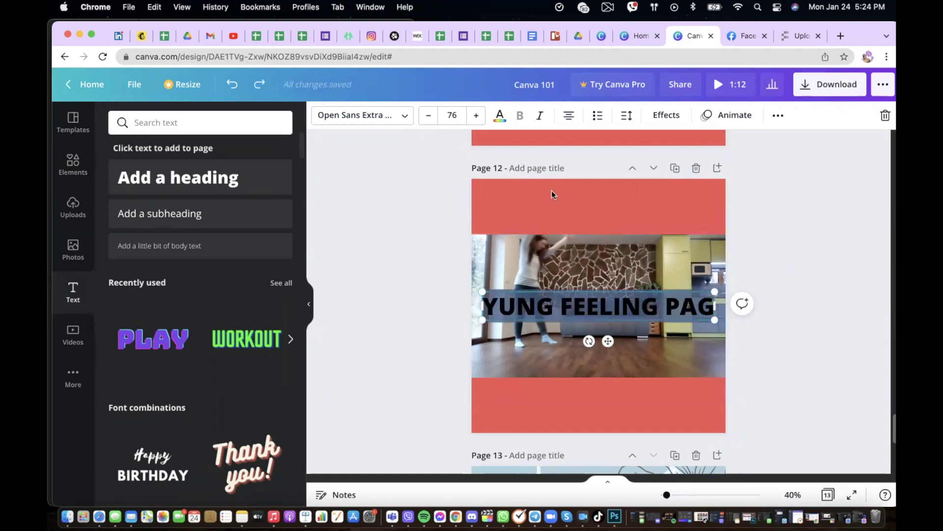
{"action": "left_click", "coordinate": [499, 116]}
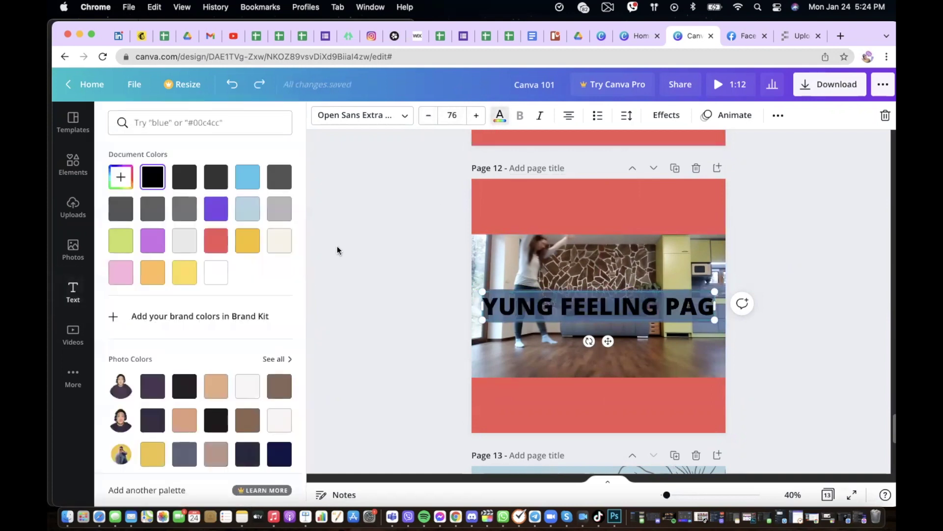
{"action": "left_click", "coordinate": [225, 276]}
{"action": "left_click_drag", "start_coordinate": [614, 339], "coordinate": [606, 241]}
{"action": "left_click", "coordinate": [804, 255]}
- Duplicate the heading into the red band below the video and change the copy's text to "MAY SAHOD NA!"
{"action": "left_click", "coordinate": [600, 201]}
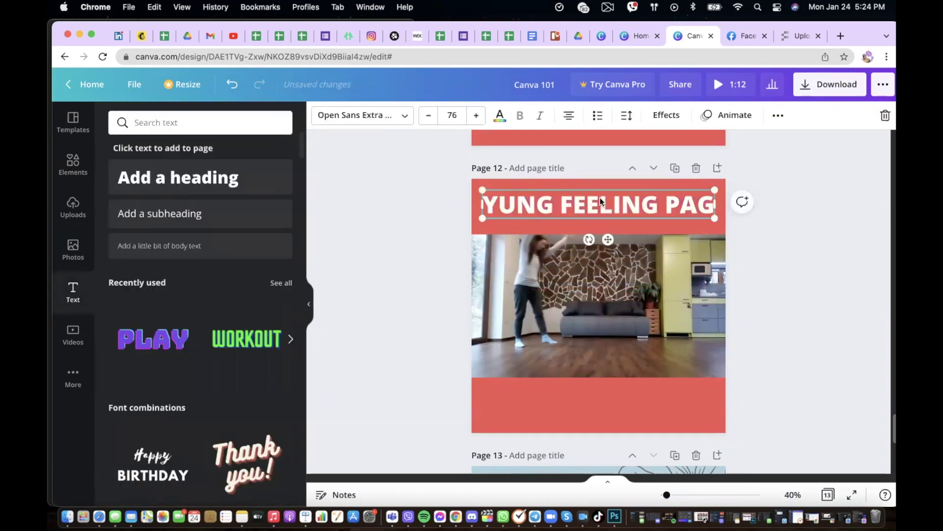
{"action": "left_click_drag", "start_coordinate": [603, 240], "coordinate": [602, 438]}
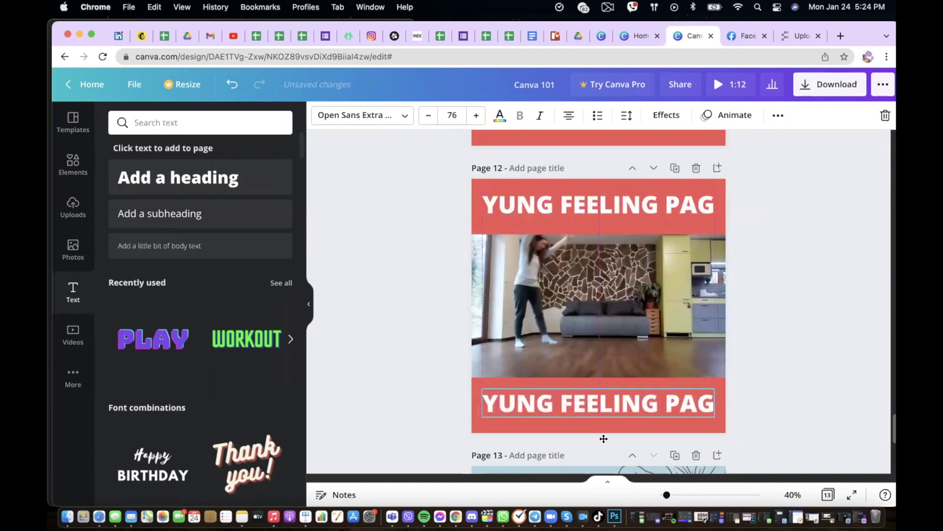
{"action": "double_click", "coordinate": [610, 404]}
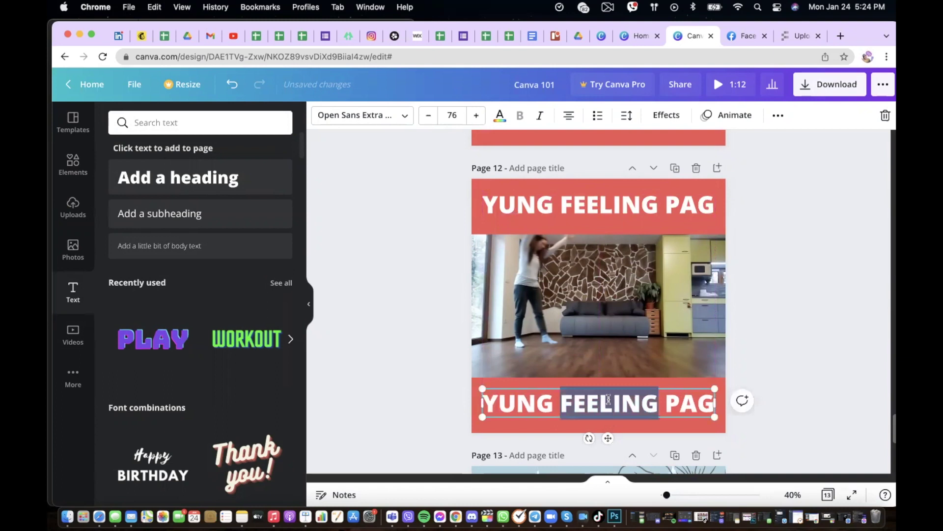
{"action": "triple_click", "coordinate": [612, 396]}
{"action": "type", "text": "MAY SAH"}
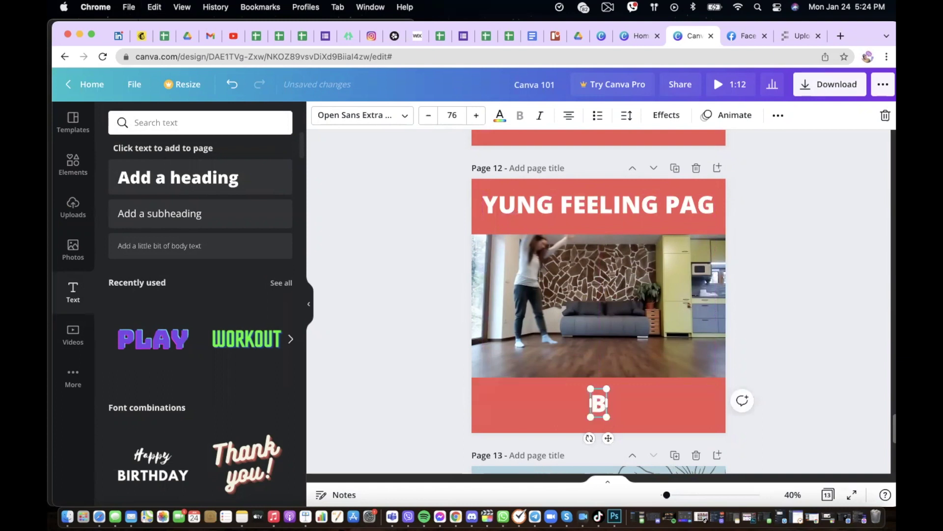
{"action": "type", "text": "OD NA"}
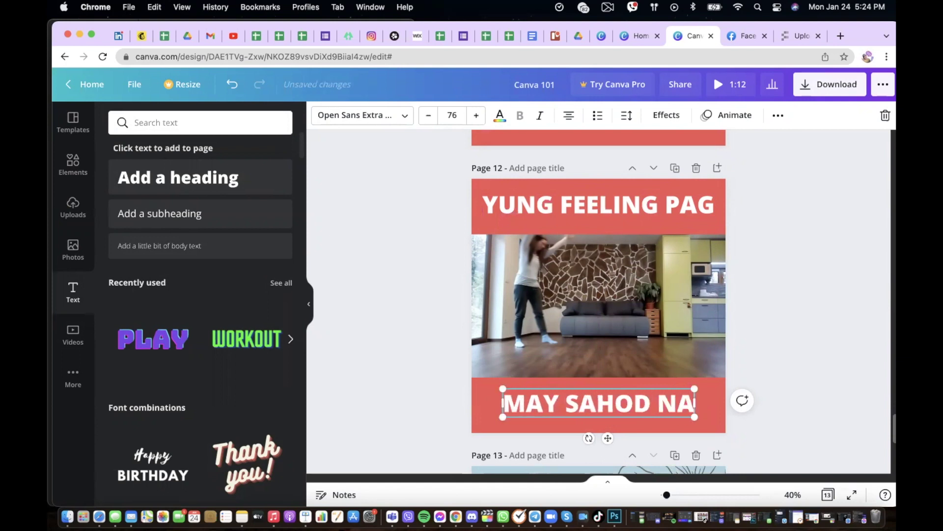
{"action": "type", "text": "!"}
{"action": "left_click", "coordinate": [853, 325]}
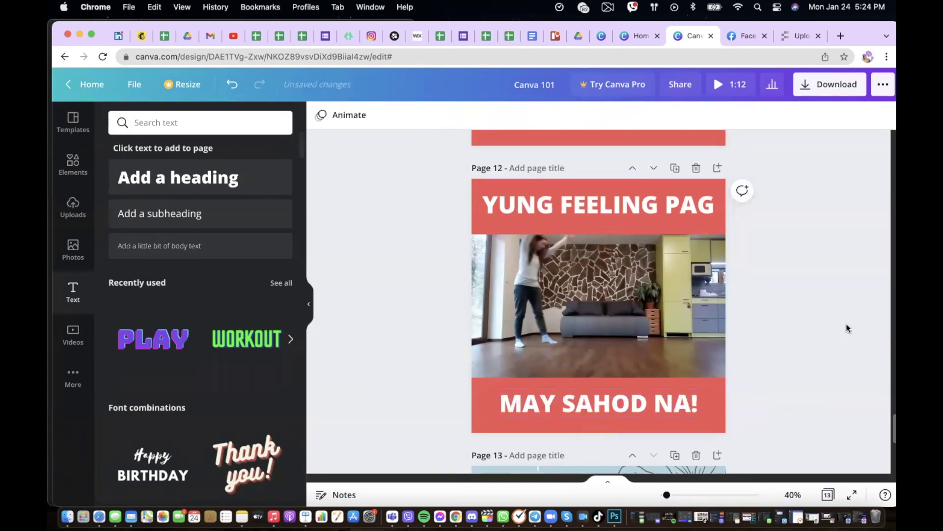
- Add a blank page after the wedding design on page 13 and open its background colour choices, checking the wedding design for reference
{"action": "scroll", "coordinate": [846, 323], "scroll_direction": "up", "scroll_amount": 3}
{"action": "scroll", "coordinate": [846, 323], "scroll_direction": "down", "scroll_amount": 3}
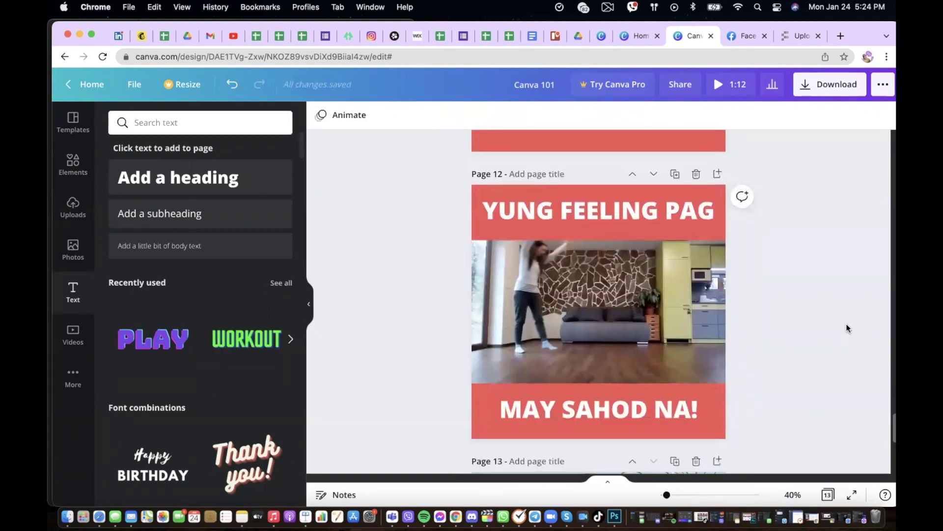
{"action": "scroll", "coordinate": [846, 327], "scroll_direction": "down", "scroll_amount": 6}
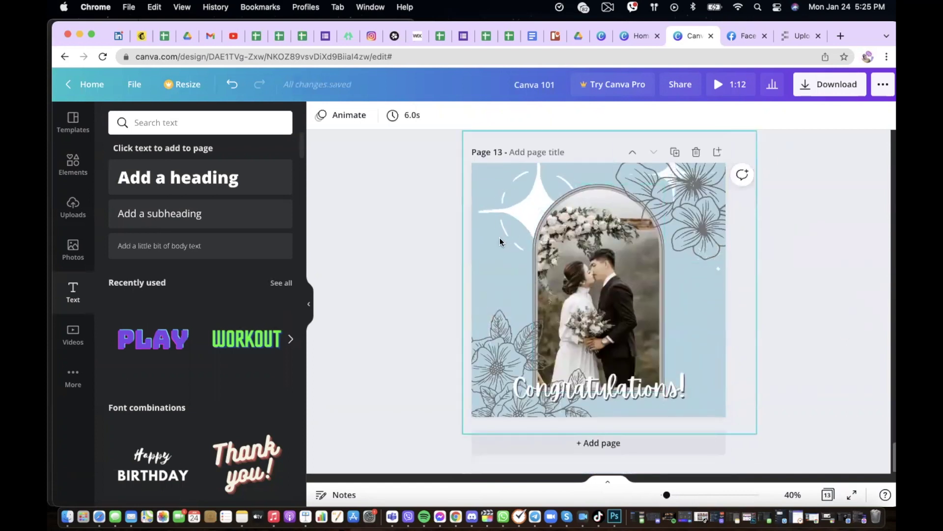
{"action": "left_click", "coordinate": [719, 153]}
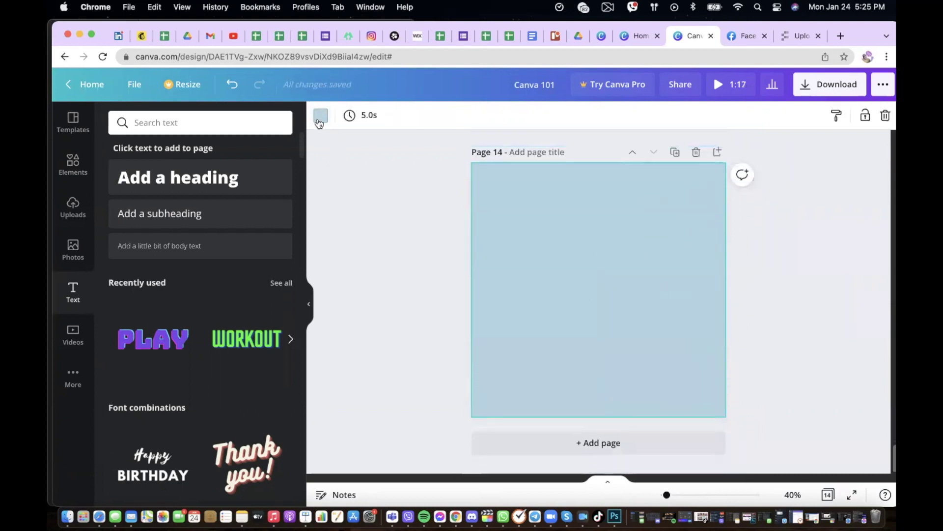
{"action": "left_click", "coordinate": [319, 119]}
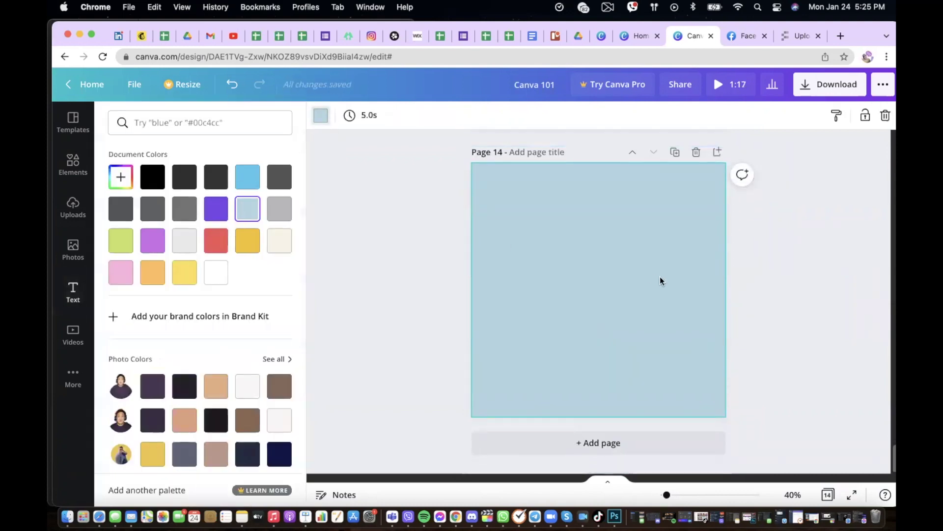
{"action": "scroll", "coordinate": [660, 276], "scroll_direction": "up", "scroll_amount": 5}
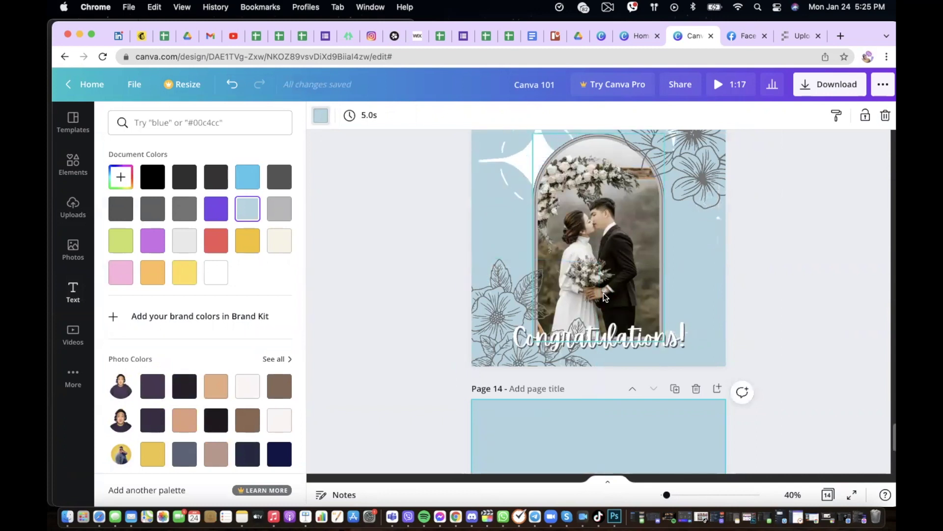
{"action": "scroll", "coordinate": [674, 432], "scroll_direction": "down", "scroll_amount": 3}
{"action": "scroll", "coordinate": [598, 385], "scroll_direction": "down", "scroll_amount": 3}
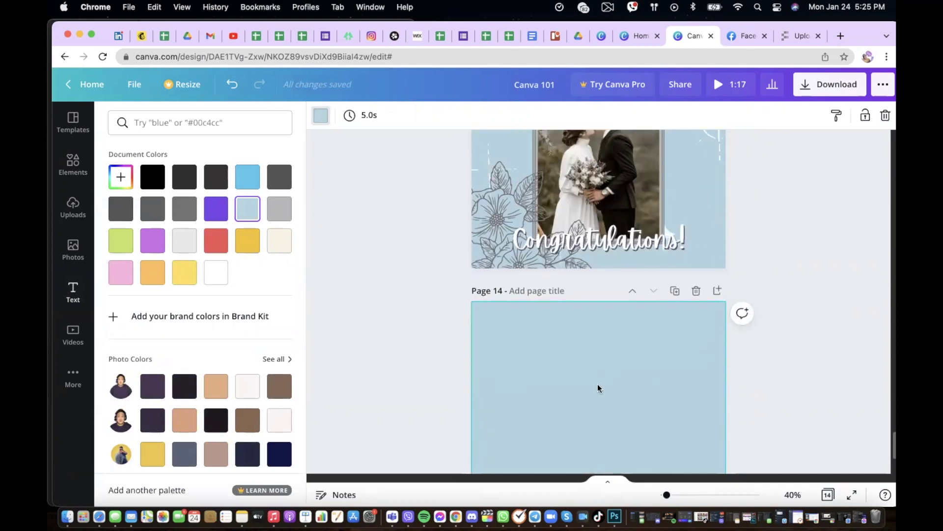
- Clear the MAIL search from the design elements and open the full collection of frames
{"action": "left_click", "coordinate": [70, 169]}
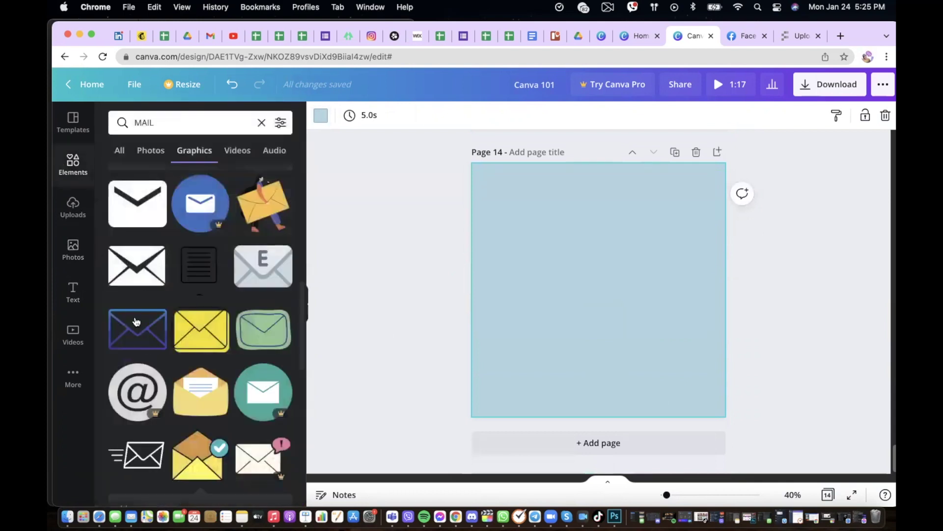
{"action": "scroll", "coordinate": [196, 295], "scroll_direction": "down", "scroll_amount": 5}
{"action": "left_click", "coordinate": [256, 125]}
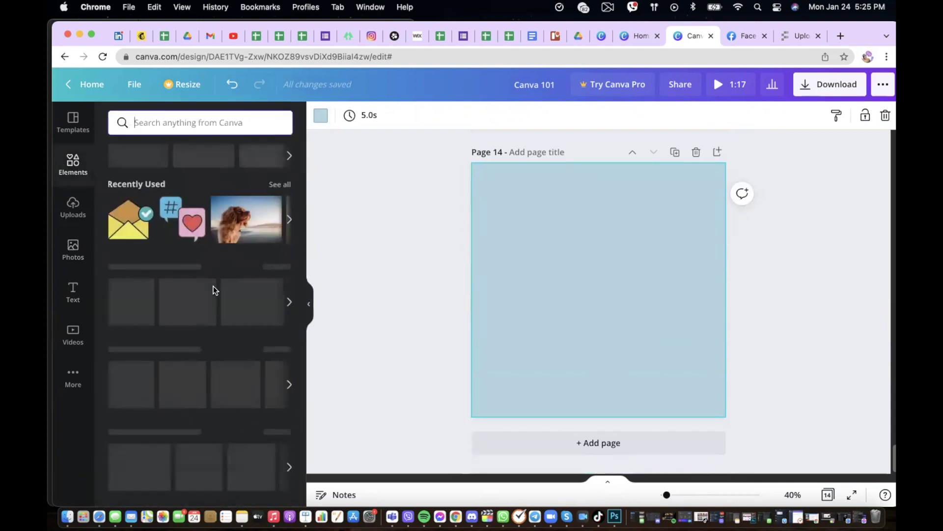
{"action": "scroll", "coordinate": [213, 289], "scroll_direction": "down", "scroll_amount": 5}
{"action": "scroll", "coordinate": [210, 286], "scroll_direction": "down", "scroll_amount": 5}
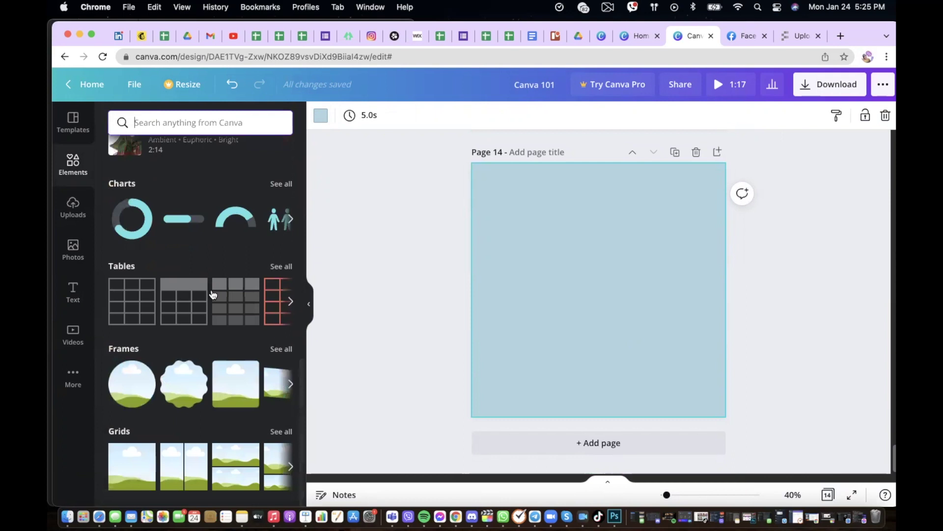
{"action": "left_click", "coordinate": [272, 350]}
- Find an arch-shaped frame with a coloured border among the frames and add it to page 14
{"action": "scroll", "coordinate": [220, 358], "scroll_direction": "down", "scroll_amount": 5}
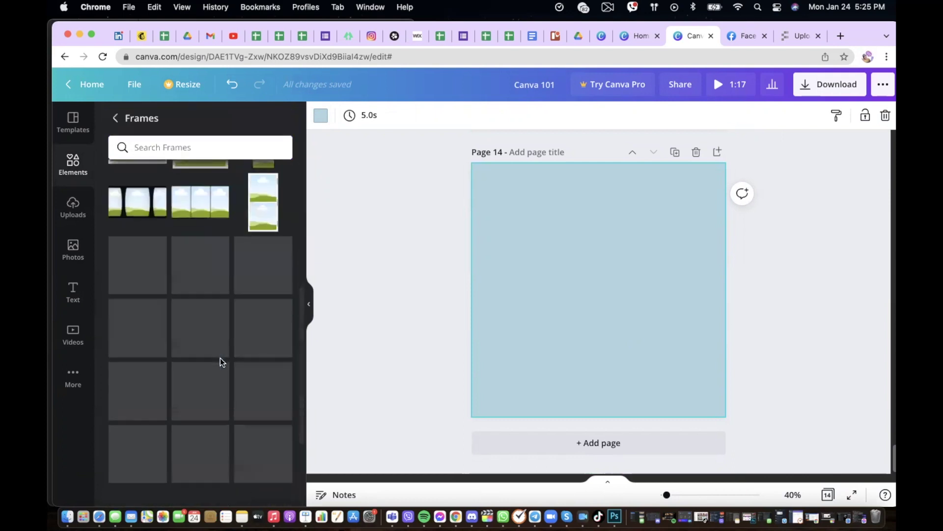
{"action": "scroll", "coordinate": [220, 358], "scroll_direction": "down", "scroll_amount": 5}
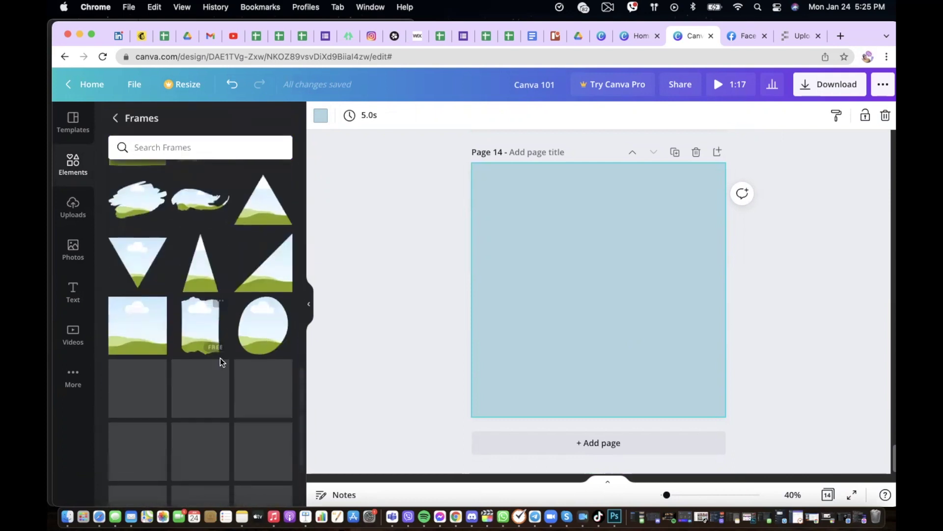
{"action": "scroll", "coordinate": [220, 362], "scroll_direction": "down", "scroll_amount": 5}
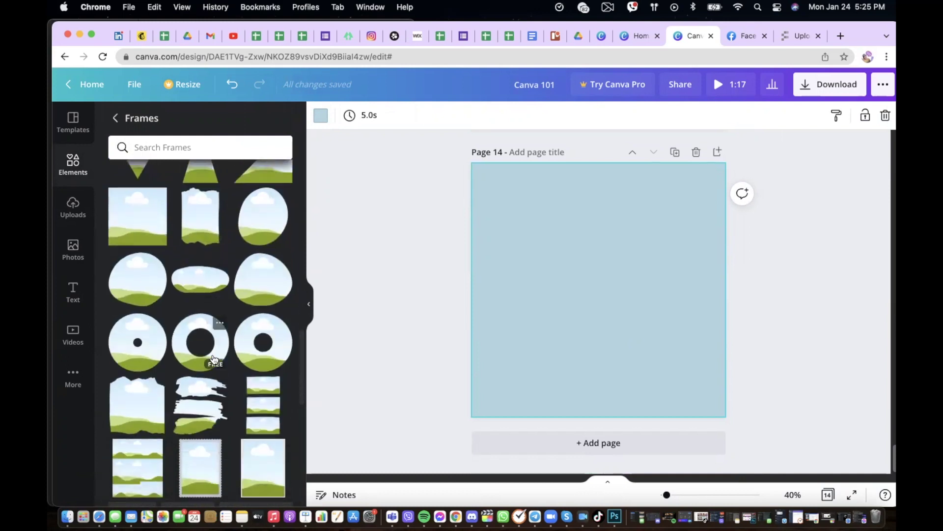
{"action": "scroll", "coordinate": [214, 359], "scroll_direction": "down", "scroll_amount": 5}
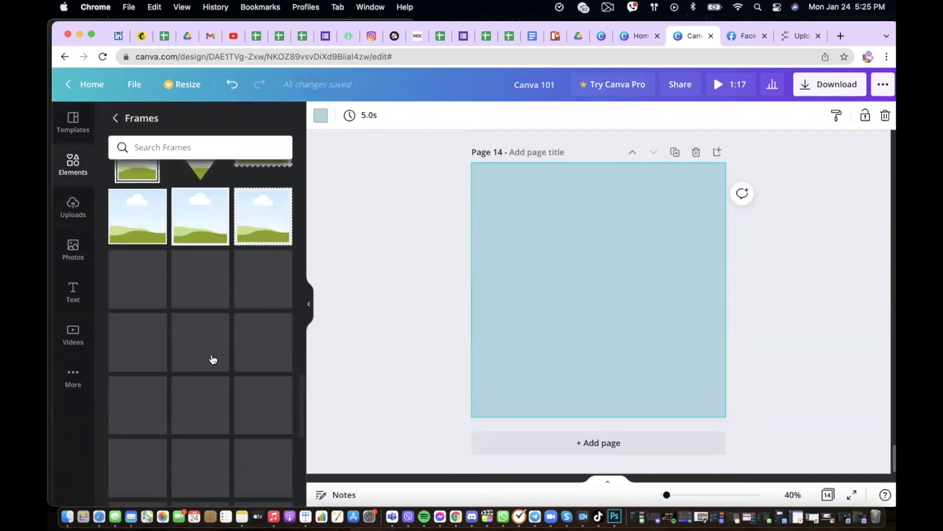
{"action": "scroll", "coordinate": [220, 354], "scroll_direction": "down", "scroll_amount": 8}
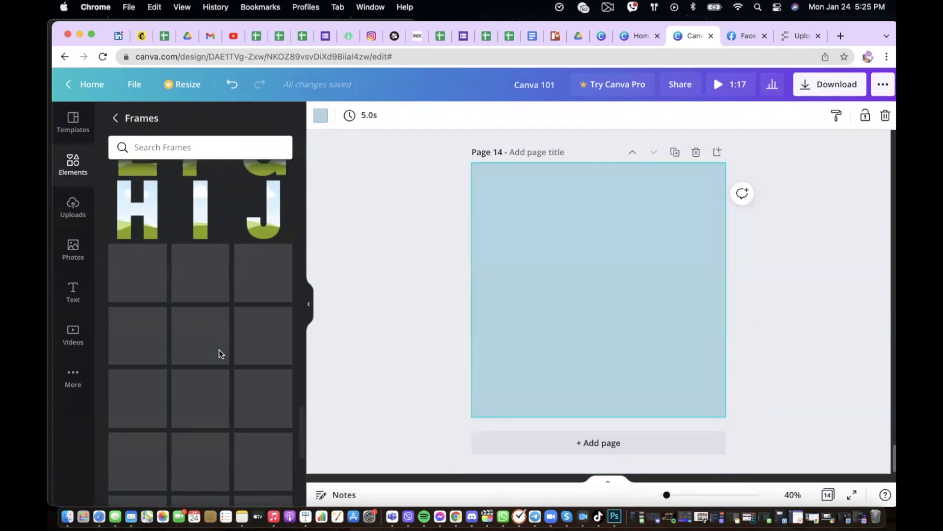
{"action": "scroll", "coordinate": [220, 354], "scroll_direction": "down", "scroll_amount": 10}
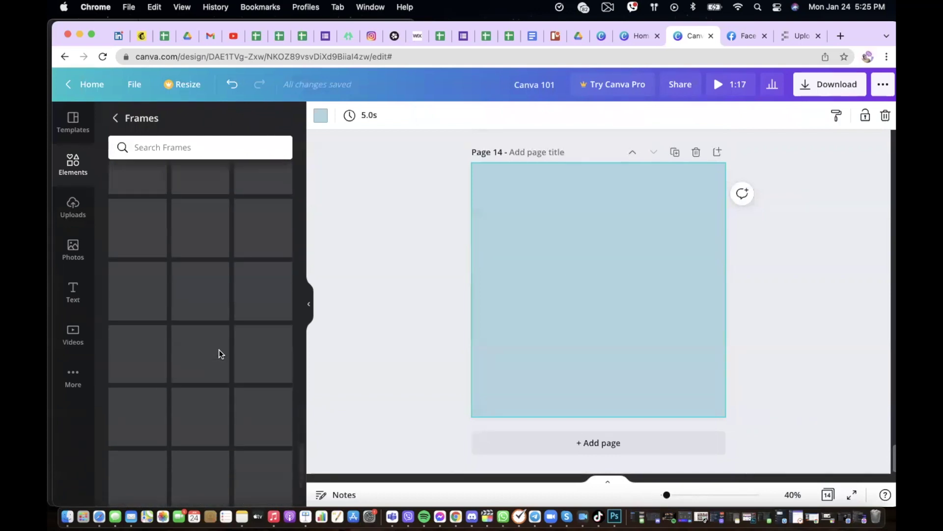
{"action": "scroll", "coordinate": [221, 354], "scroll_direction": "down", "scroll_amount": 8}
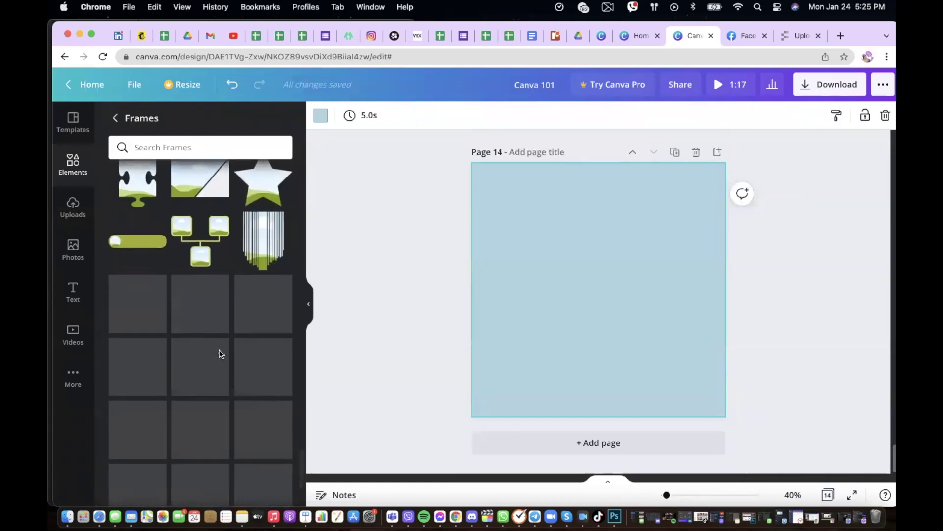
{"action": "scroll", "coordinate": [212, 362], "scroll_direction": "down", "scroll_amount": 10}
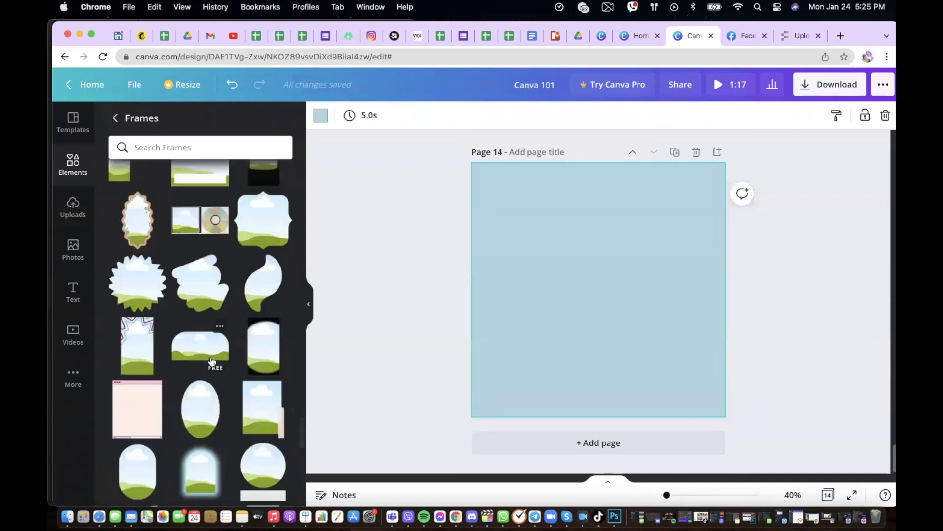
{"action": "scroll", "coordinate": [211, 360], "scroll_direction": "down", "scroll_amount": 4}
{"action": "scroll", "coordinate": [211, 361], "scroll_direction": "down", "scroll_amount": 5}
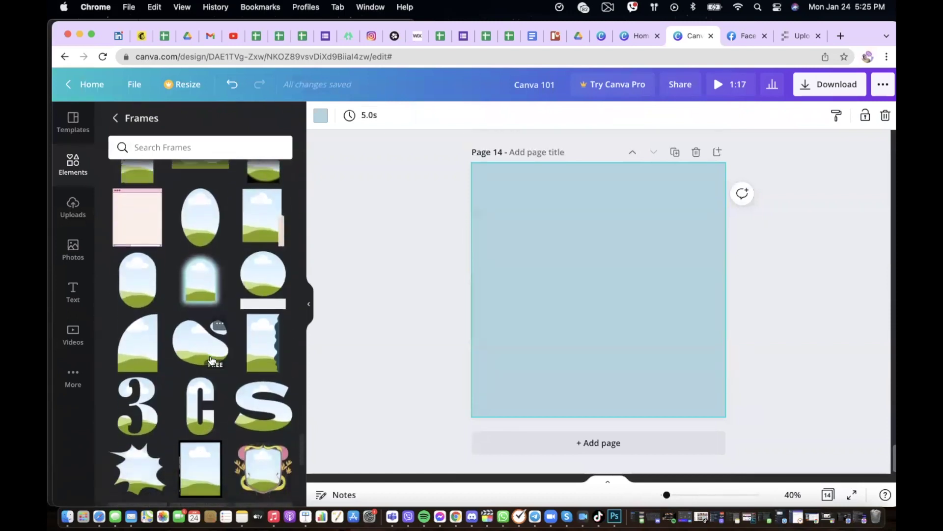
{"action": "scroll", "coordinate": [165, 347], "scroll_direction": "down", "scroll_amount": 5}
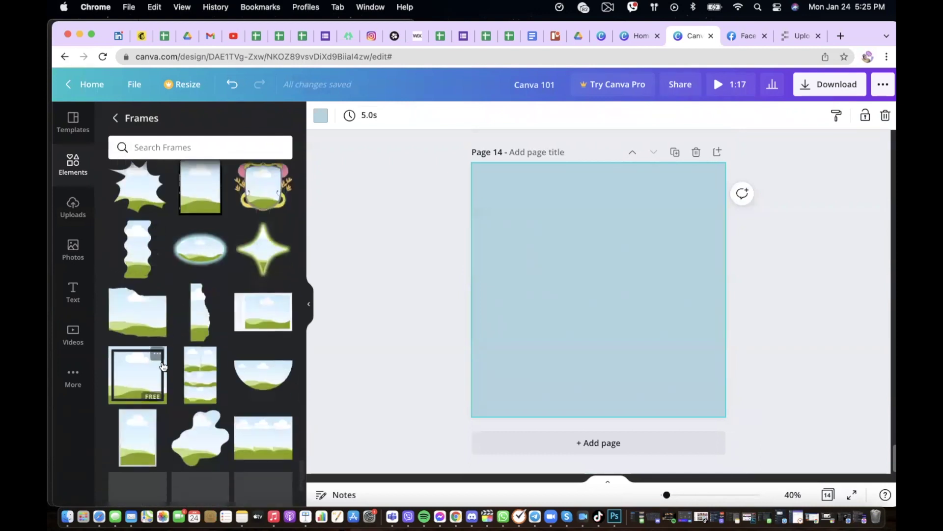
{"action": "scroll", "coordinate": [163, 371], "scroll_direction": "down", "scroll_amount": 7}
{"action": "scroll", "coordinate": [164, 375], "scroll_direction": "down", "scroll_amount": 4}
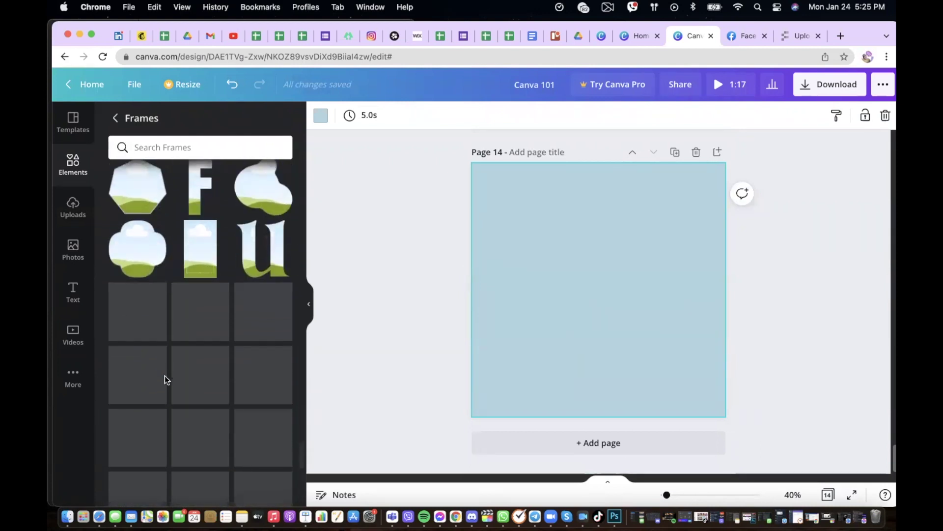
{"action": "scroll", "coordinate": [164, 379], "scroll_direction": "down", "scroll_amount": 4}
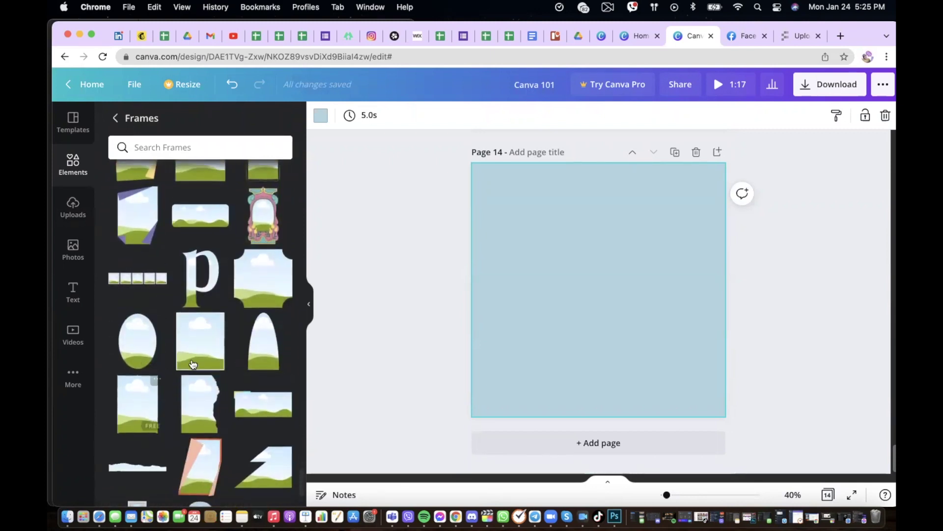
{"action": "scroll", "coordinate": [214, 372], "scroll_direction": "down", "scroll_amount": 3}
{"action": "scroll", "coordinate": [214, 375], "scroll_direction": "down", "scroll_amount": 5}
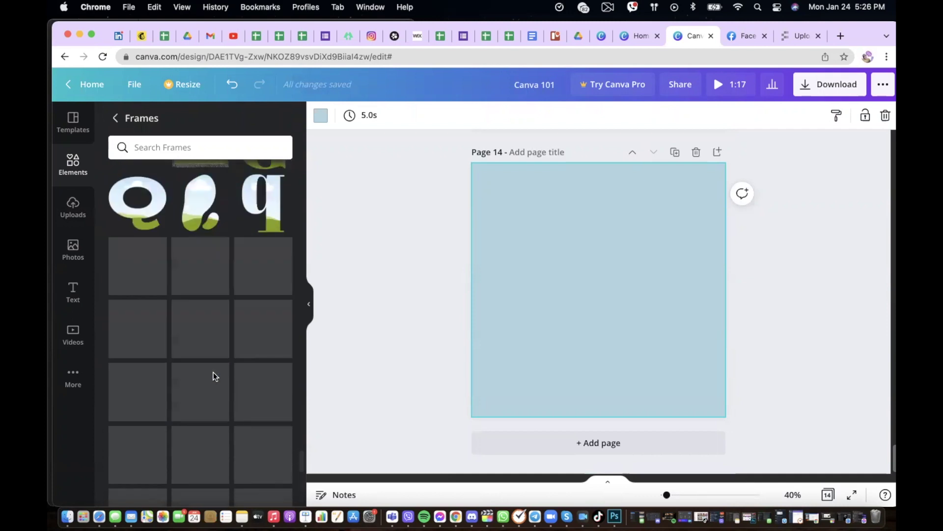
{"action": "scroll", "coordinate": [214, 376], "scroll_direction": "down", "scroll_amount": 2}
{"action": "scroll", "coordinate": [214, 376], "scroll_direction": "down", "scroll_amount": 3}
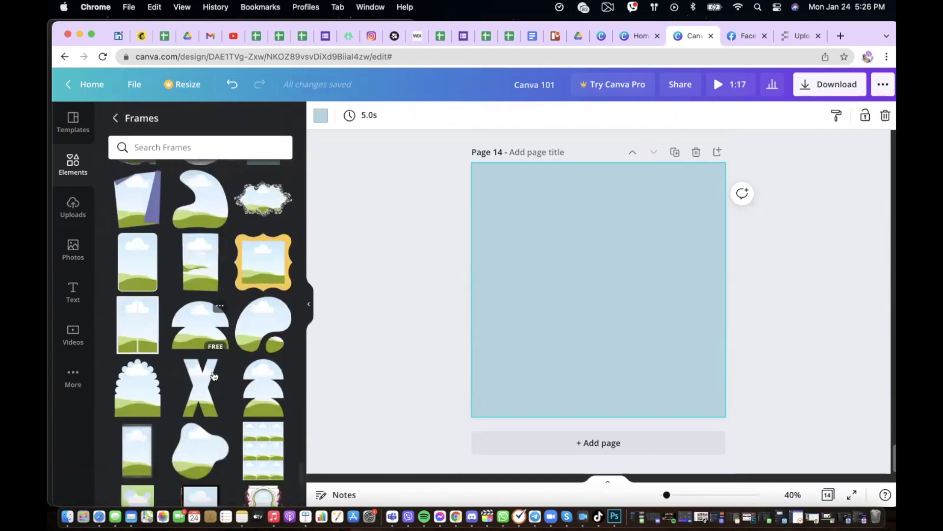
{"action": "scroll", "coordinate": [212, 376], "scroll_direction": "down", "scroll_amount": 2}
{"action": "scroll", "coordinate": [212, 376], "scroll_direction": "down", "scroll_amount": 4}
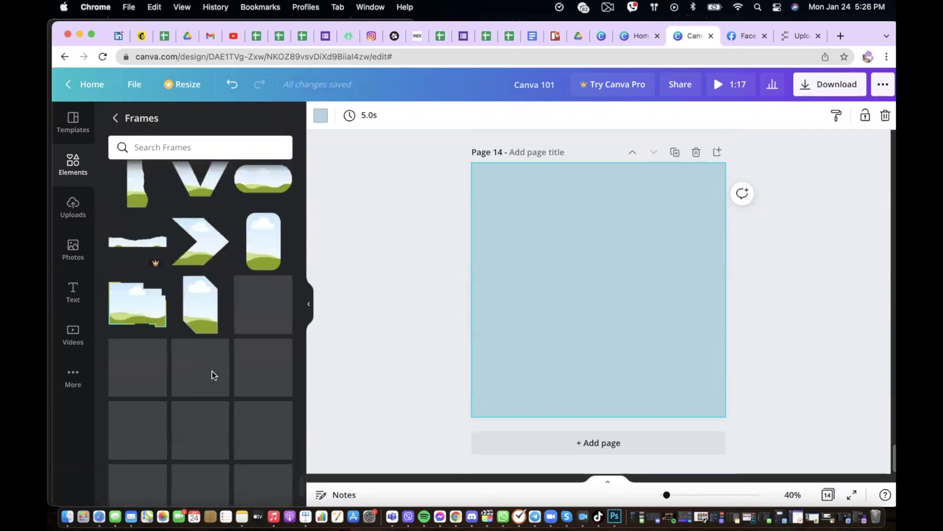
{"action": "scroll", "coordinate": [213, 376], "scroll_direction": "down", "scroll_amount": 3}
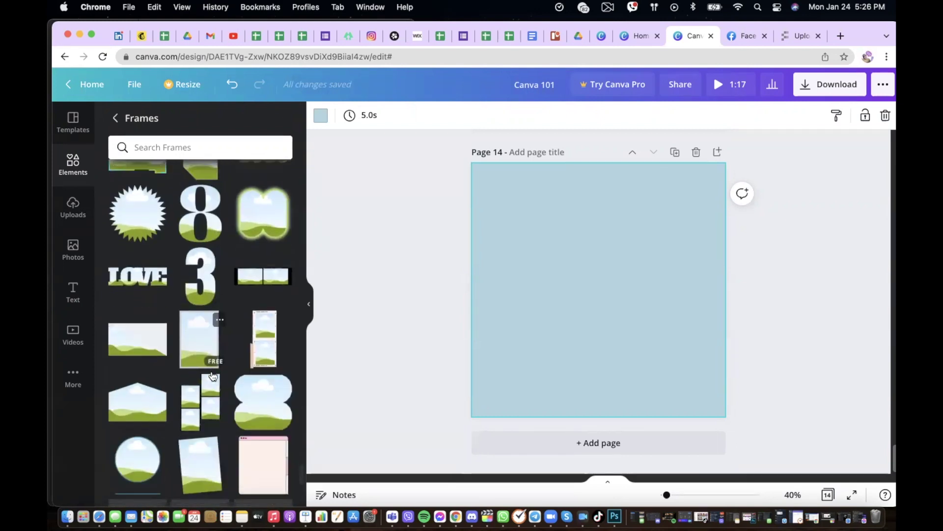
{"action": "scroll", "coordinate": [212, 375], "scroll_direction": "down", "scroll_amount": 5}
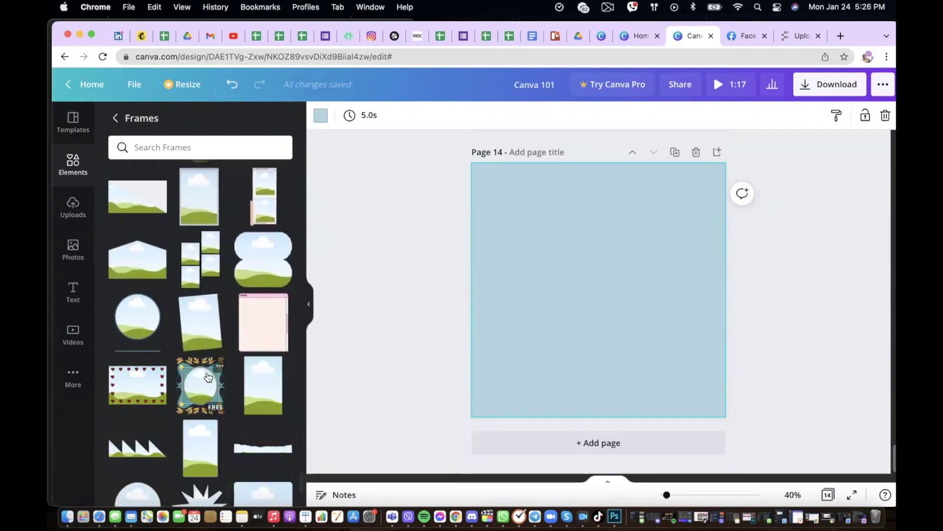
{"action": "scroll", "coordinate": [209, 376], "scroll_direction": "down", "scroll_amount": 5}
{"action": "left_click", "coordinate": [135, 361]}
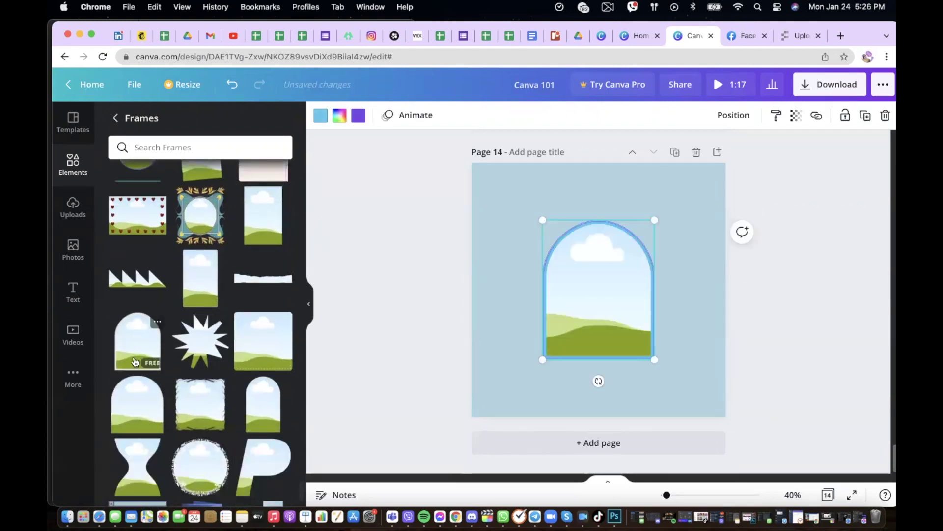
- Recolour the arch frame's light blue to medium grey and its purple to dark grey, comparing it with the wedding design on page 13
{"action": "left_click", "coordinate": [321, 116]}
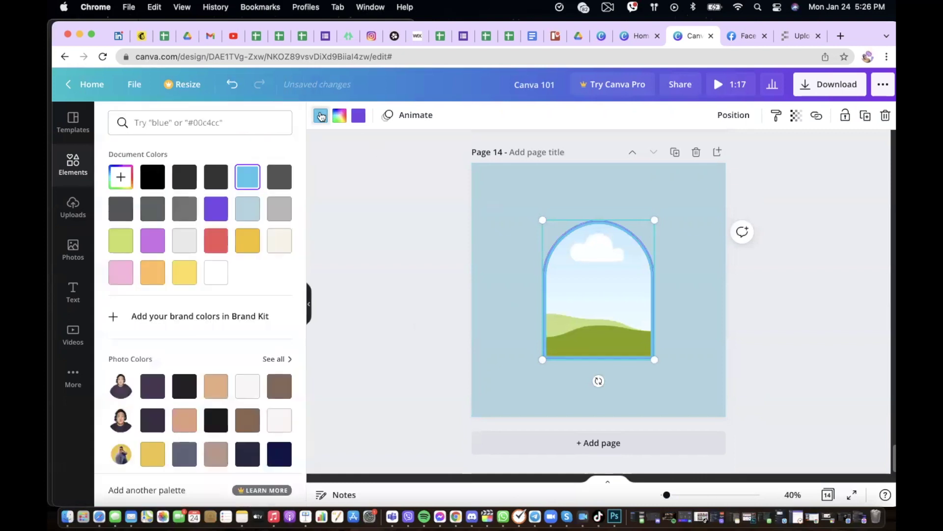
{"action": "scroll", "coordinate": [238, 305], "scroll_direction": "down", "scroll_amount": 3}
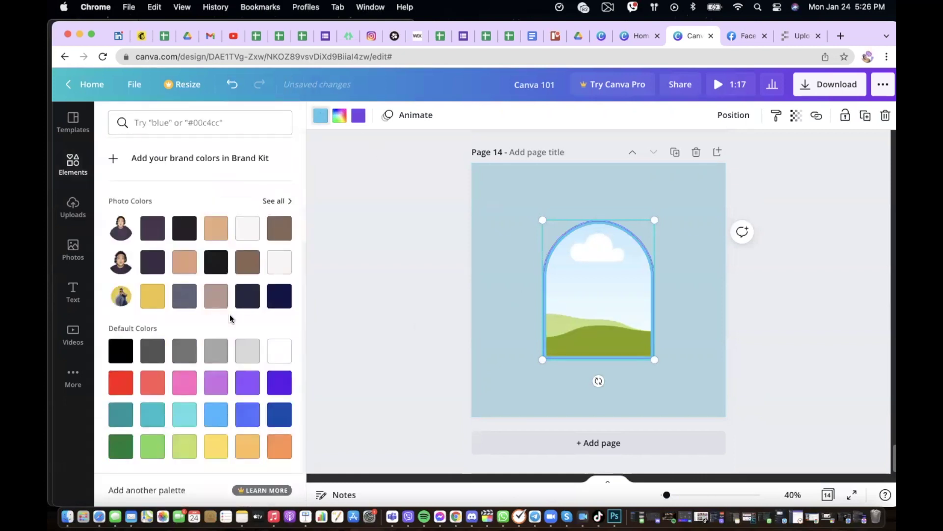
{"action": "left_click", "coordinate": [152, 354]}
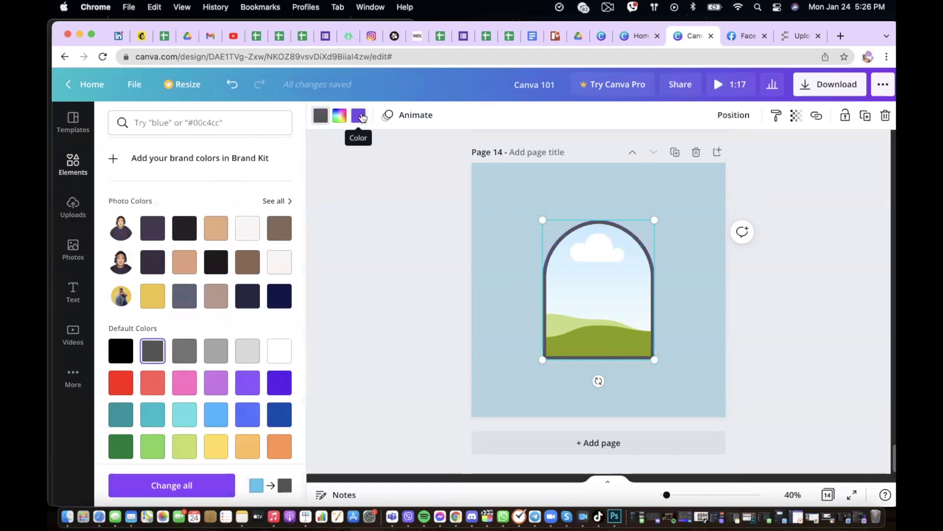
{"action": "left_click", "coordinate": [223, 350]}
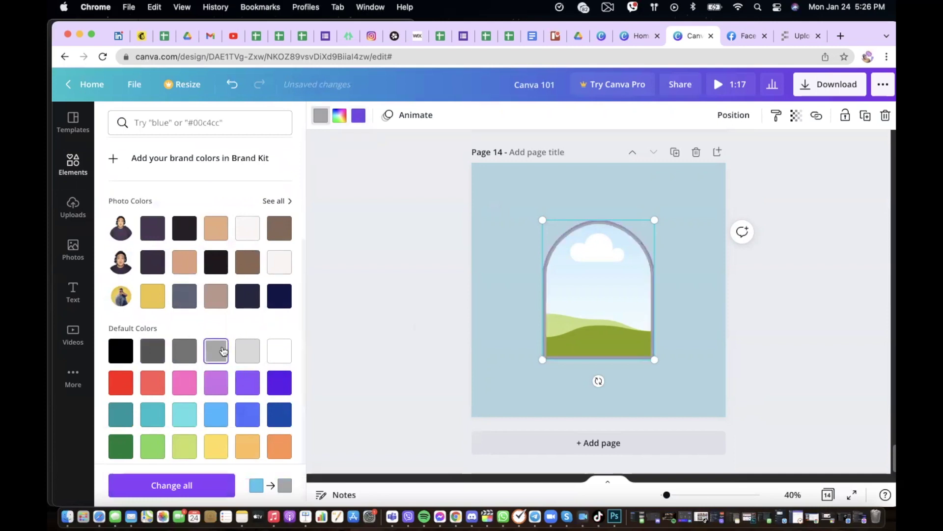
{"action": "left_click", "coordinate": [358, 114]}
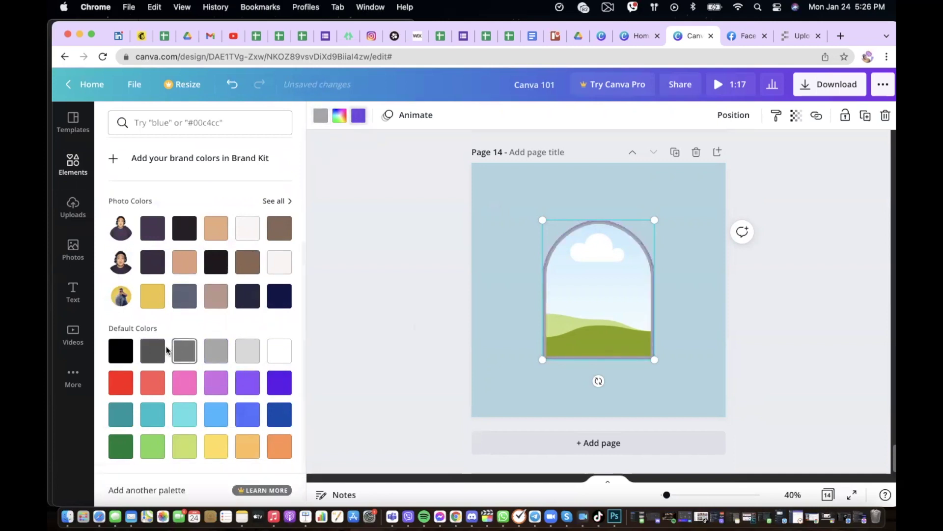
{"action": "scroll", "coordinate": [589, 305], "scroll_direction": "up", "scroll_amount": 5}
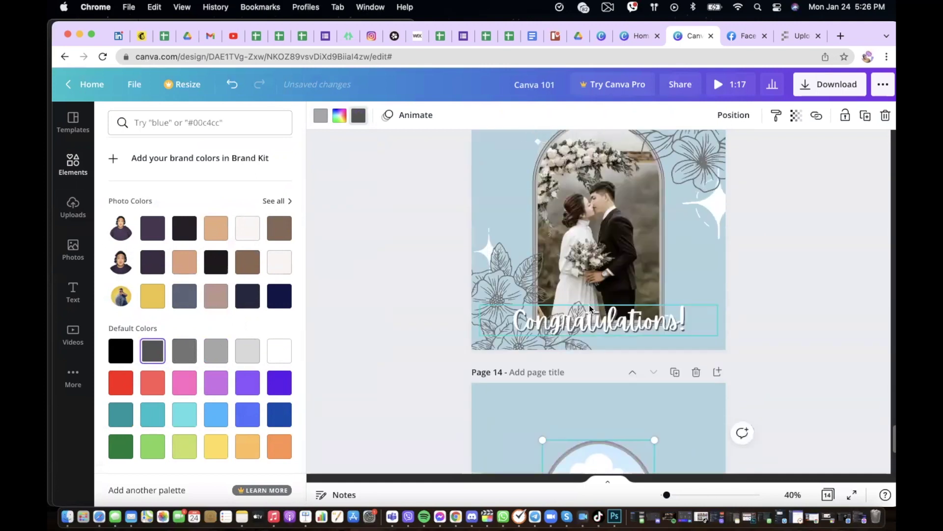
{"action": "scroll", "coordinate": [589, 304], "scroll_direction": "down", "scroll_amount": 5}
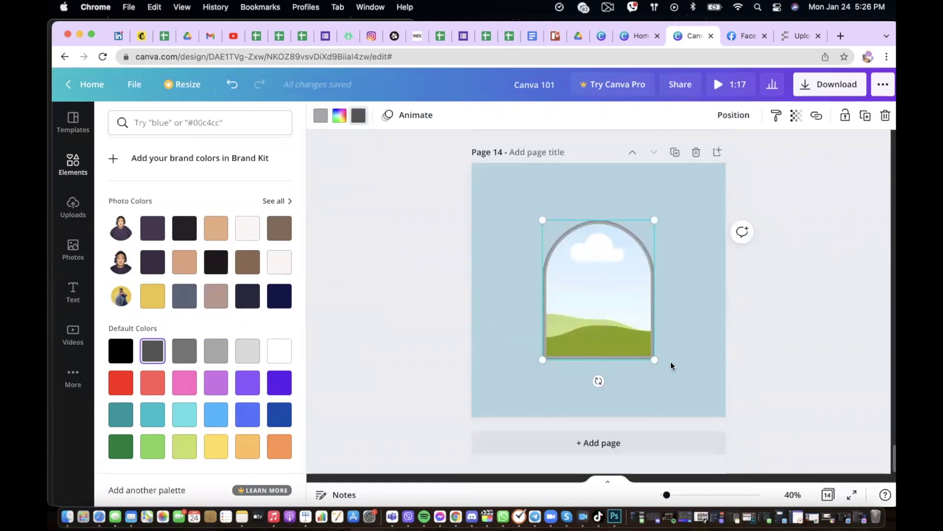
- Enlarge the arch frame and centre it on page 14, using the page 13 wedding design as reference
{"action": "left_click_drag", "start_coordinate": [649, 360], "coordinate": [687, 399]}
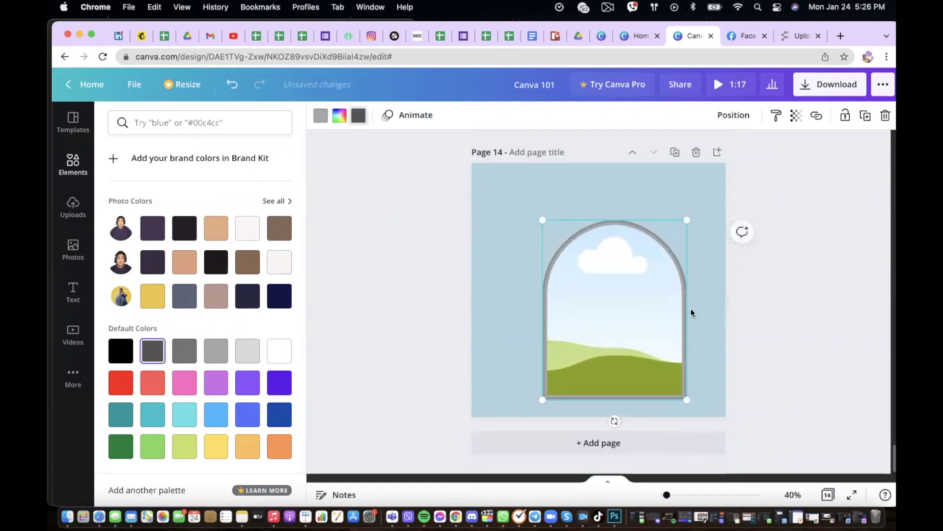
{"action": "left_click_drag", "start_coordinate": [686, 314], "coordinate": [669, 301]}
{"action": "scroll", "coordinate": [669, 301], "scroll_direction": "up", "scroll_amount": 2}
{"action": "scroll", "coordinate": [670, 301], "scroll_direction": "up", "scroll_amount": 5}
{"action": "scroll", "coordinate": [624, 309], "scroll_direction": "down", "scroll_amount": 4}
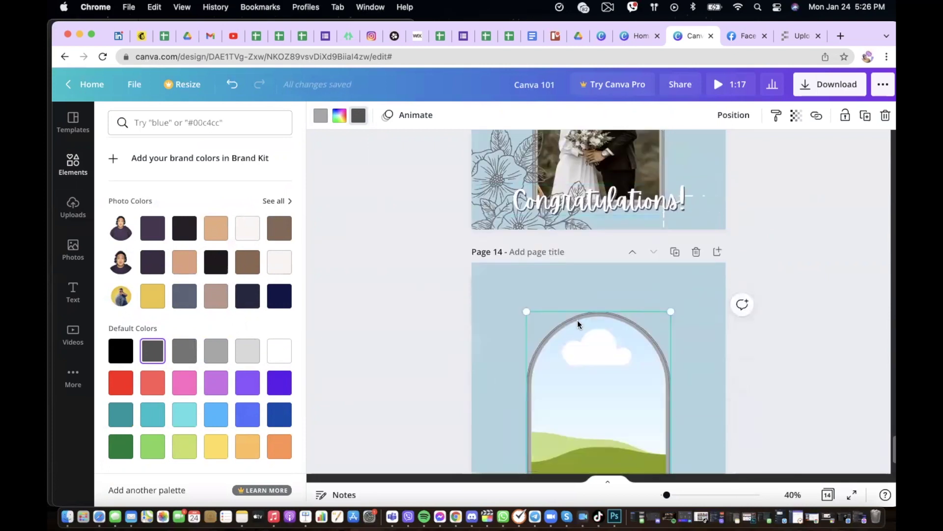
{"action": "left_click_drag", "start_coordinate": [645, 314], "coordinate": [590, 297]}
{"action": "scroll", "coordinate": [650, 298], "scroll_direction": "down", "scroll_amount": 4}
- Search the photos for "WEDDING" and fill the arch frame with the picture of the couple embracing under the trees
{"action": "left_click", "coordinate": [73, 251]}
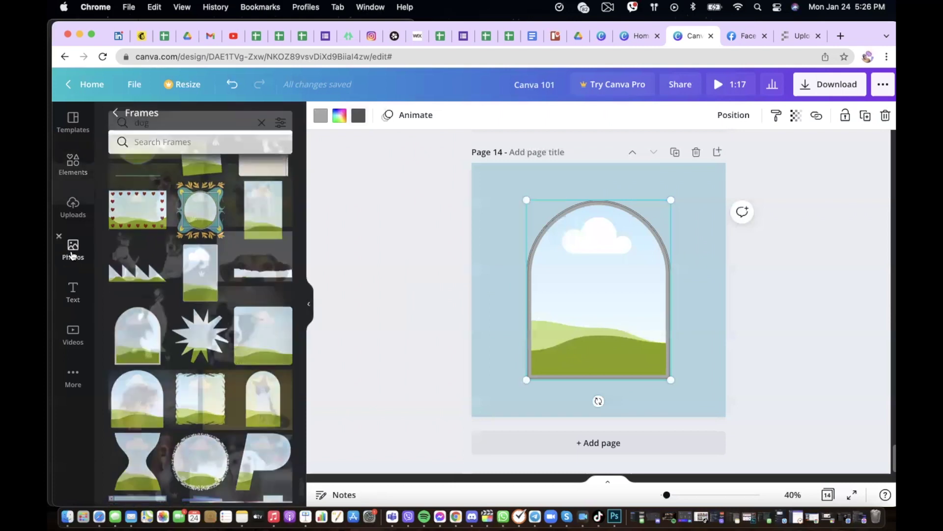
{"action": "left_click", "coordinate": [262, 123]}
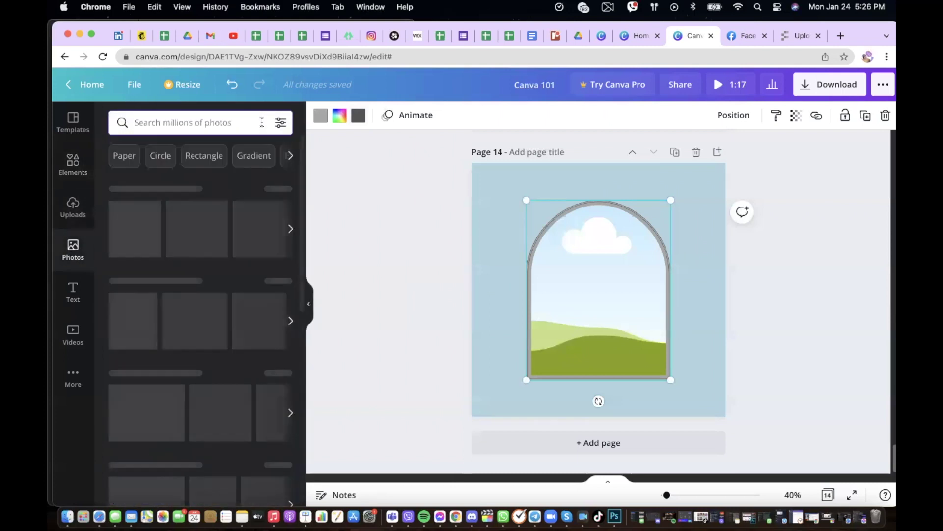
{"action": "type", "text": "WEDDING"}
{"action": "key", "text": "Return"}
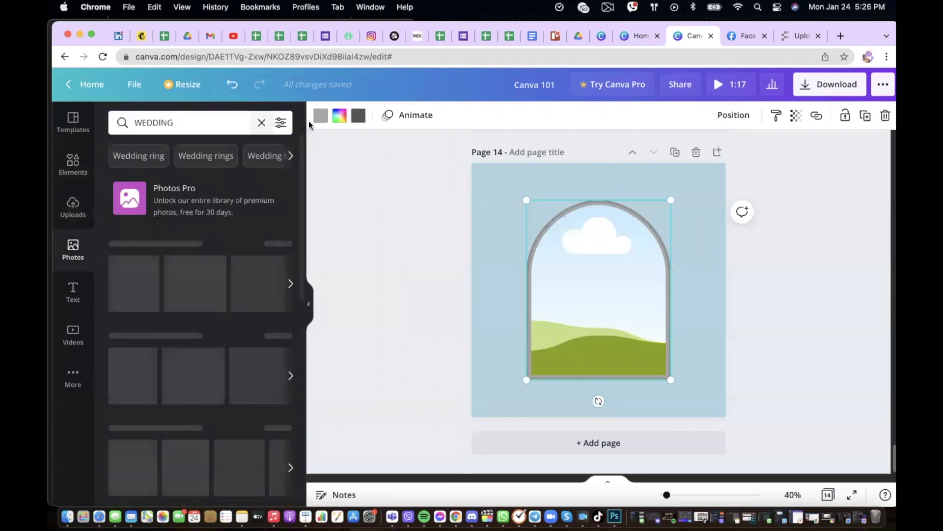
{"action": "scroll", "coordinate": [185, 306], "scroll_direction": "down", "scroll_amount": 1}
{"action": "scroll", "coordinate": [185, 306], "scroll_direction": "down", "scroll_amount": 5}
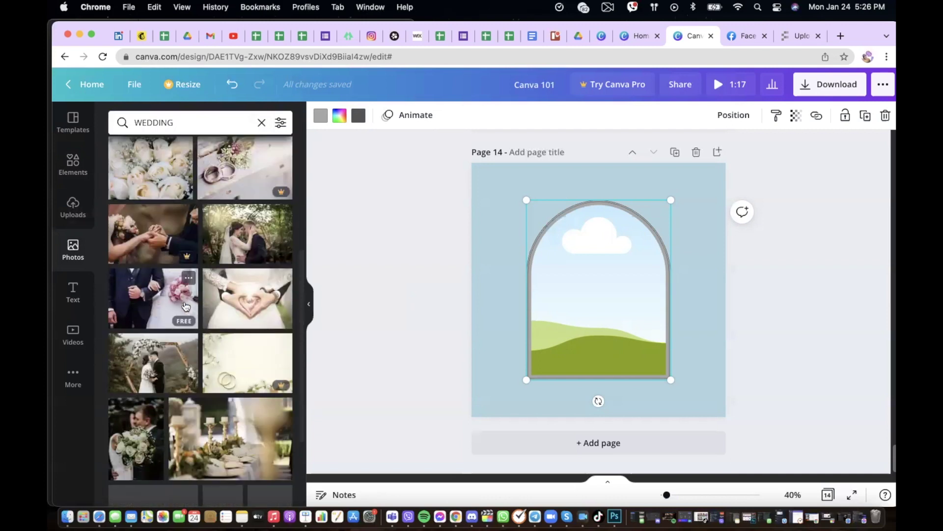
{"action": "left_click", "coordinate": [234, 247]}
{"action": "left_click_drag", "start_coordinate": [511, 314], "coordinate": [599, 285]}
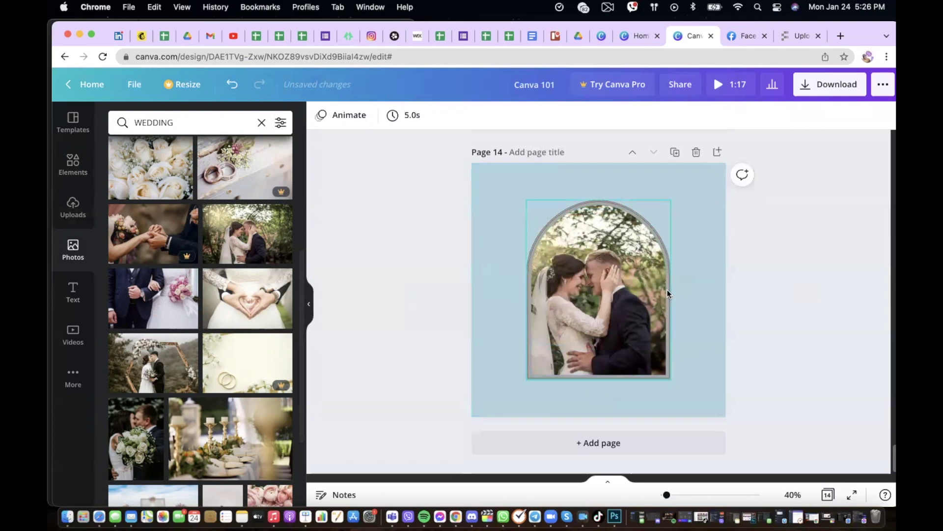
- Search all elements for "FLORAL" and add the leafy flower line drawing to page 14
{"action": "scroll", "coordinate": [667, 290], "scroll_direction": "up", "scroll_amount": 5}
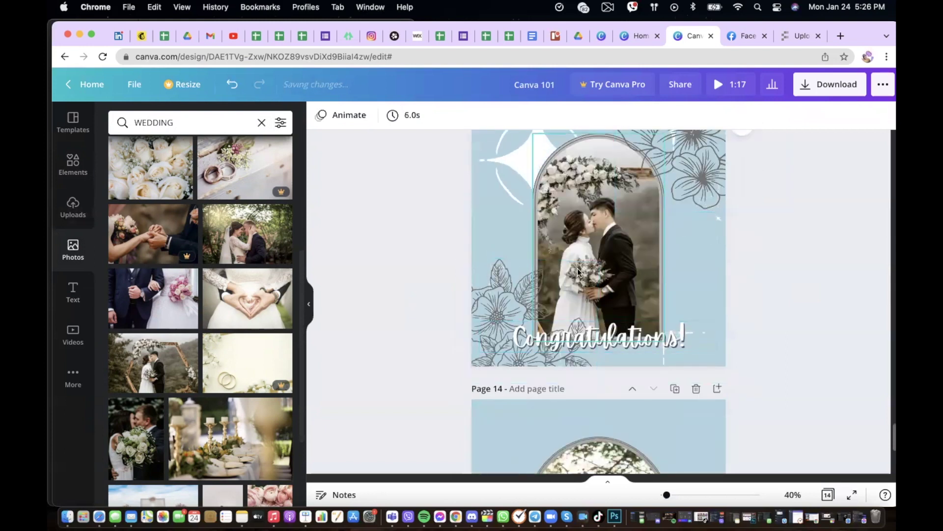
{"action": "scroll", "coordinate": [835, 346], "scroll_direction": "down", "scroll_amount": 5}
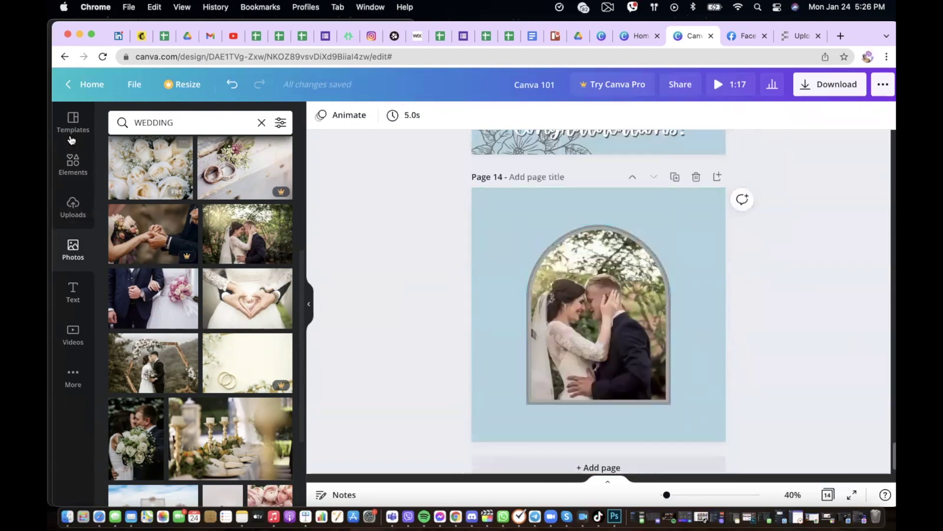
{"action": "left_click", "coordinate": [72, 164]}
{"action": "left_click", "coordinate": [206, 147]}
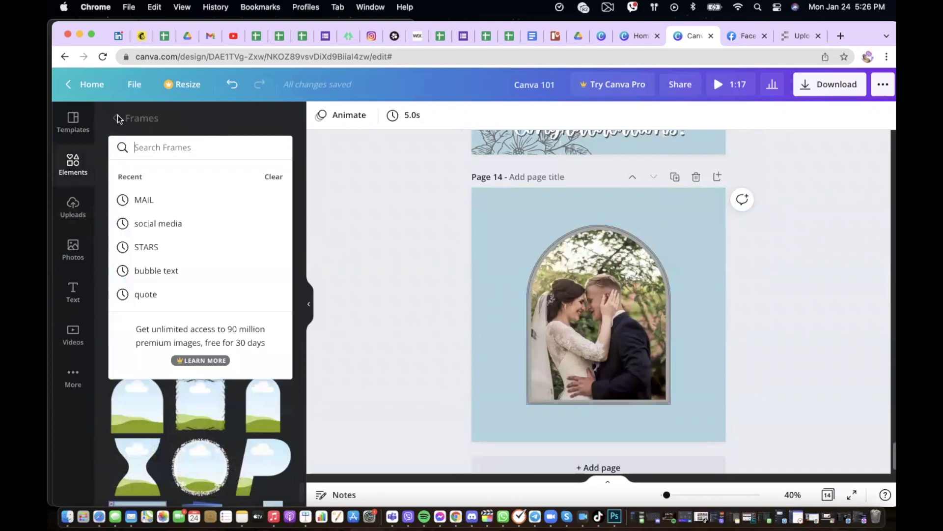
{"action": "left_click", "coordinate": [116, 118]}
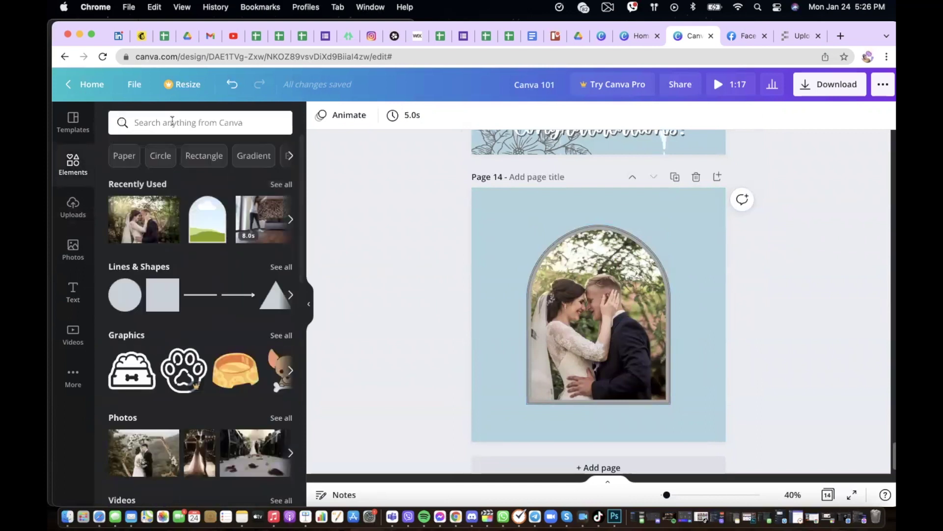
{"action": "left_click", "coordinate": [172, 121]}
{"action": "type", "text": "FLORAL"}
{"action": "key", "text": "Return"}
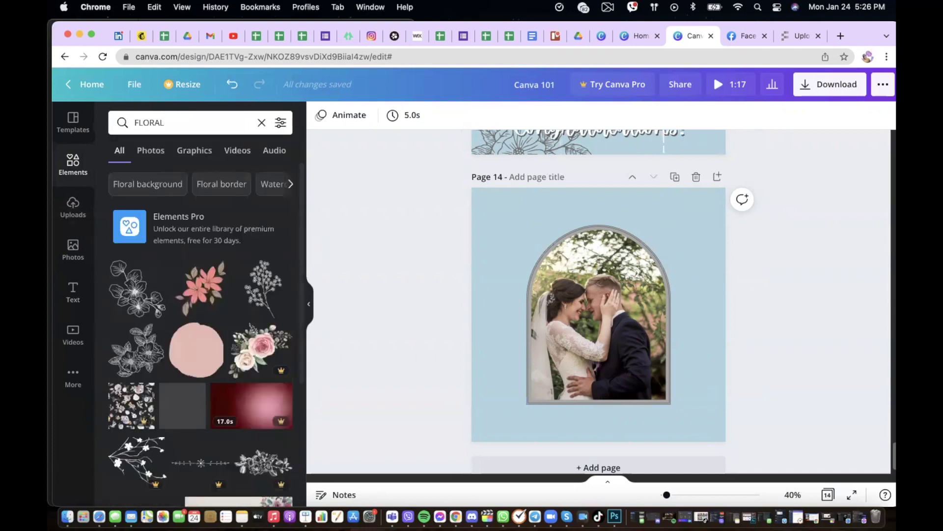
{"action": "left_click", "coordinate": [133, 352]}
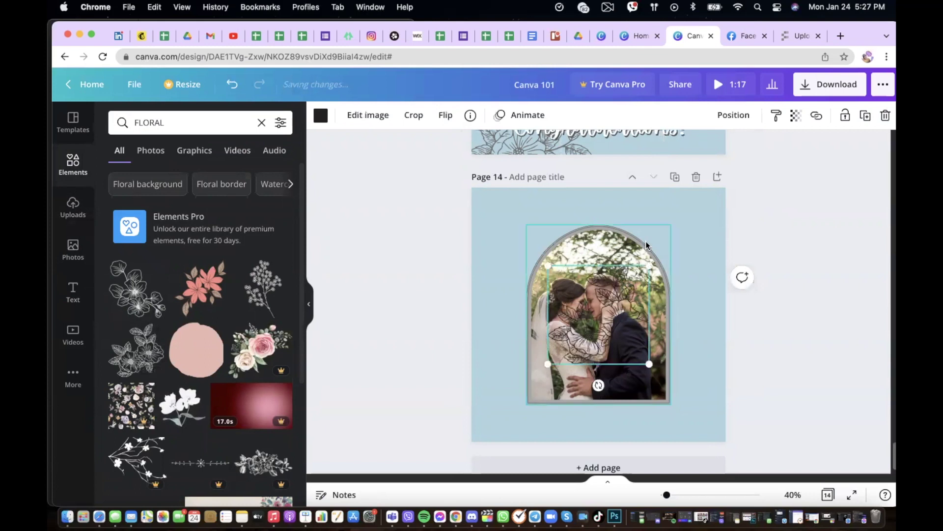
- Recolour the leafy flower drawing dark grey, then rotate it and place it in the lower-left corner of page 14
{"action": "left_click", "coordinate": [322, 117]}
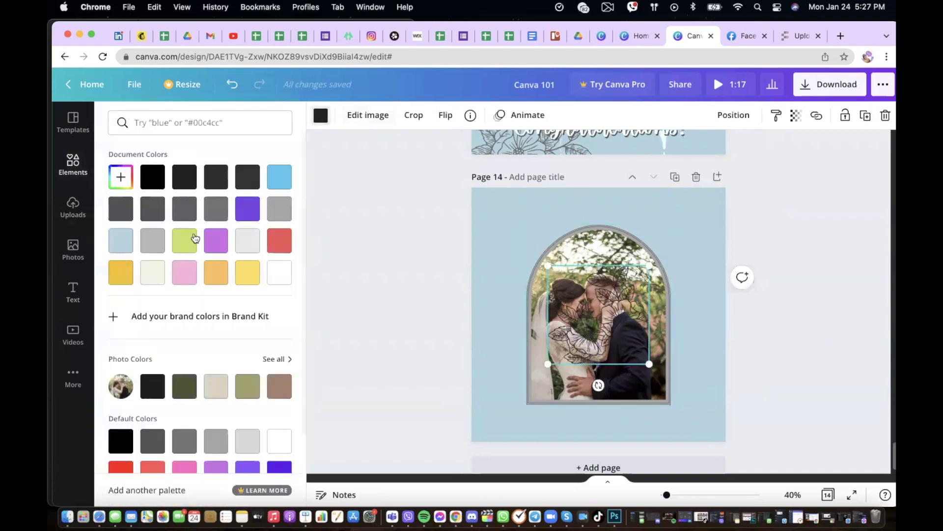
{"action": "scroll", "coordinate": [155, 335], "scroll_direction": "down", "scroll_amount": 1}
{"action": "left_click", "coordinate": [152, 417]}
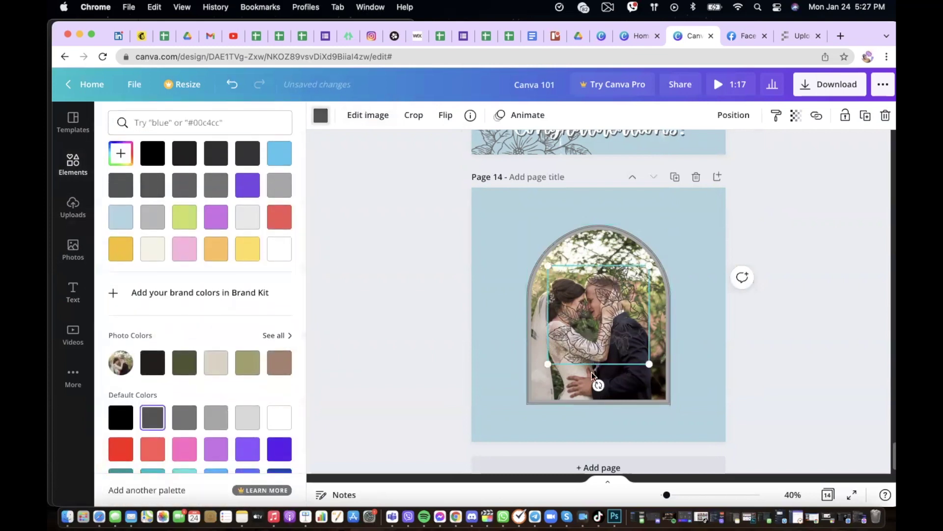
{"action": "left_click_drag", "start_coordinate": [599, 384], "coordinate": [490, 366]}
{"action": "left_click_drag", "start_coordinate": [565, 383], "coordinate": [515, 452]}
{"action": "left_click", "coordinate": [414, 408]}
{"action": "scroll", "coordinate": [585, 303], "scroll_direction": "up", "scroll_amount": 5}
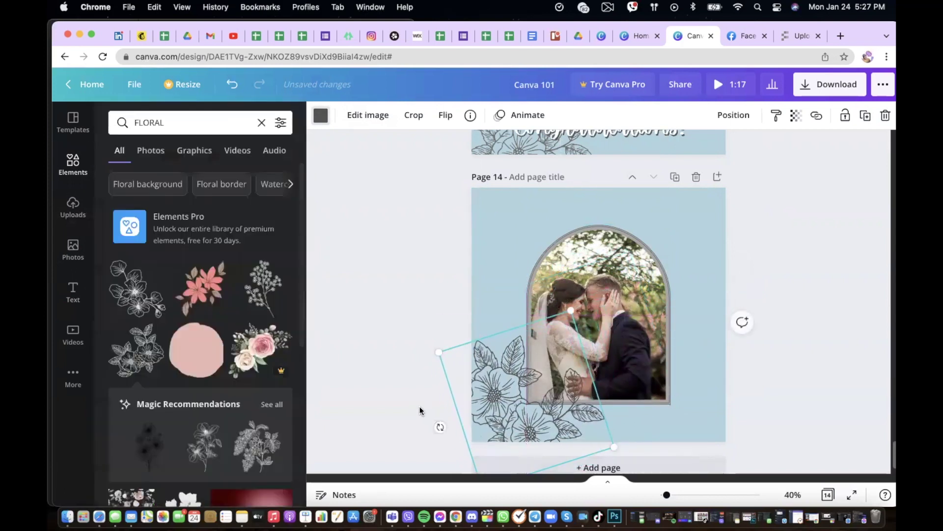
{"action": "scroll", "coordinate": [565, 335], "scroll_direction": "down", "scroll_amount": 5}
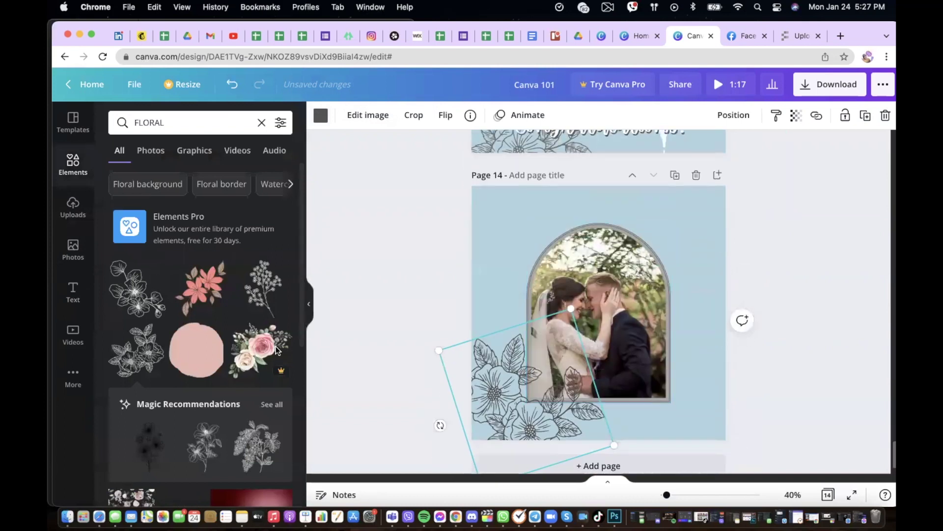
- Add the large-petal flower line drawing from the floral results to page 14 and recolour it dark grey
{"action": "left_click", "coordinate": [126, 301]}
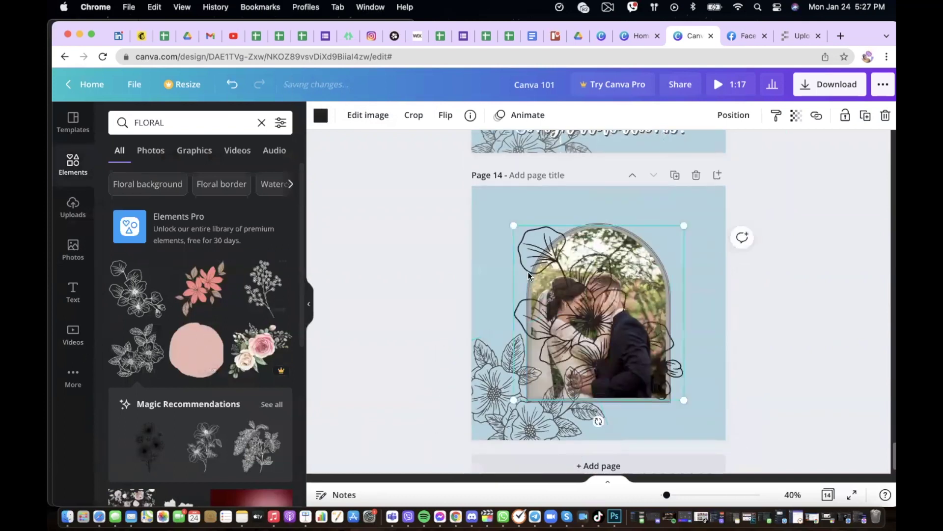
{"action": "left_click", "coordinate": [321, 115]}
{"action": "scroll", "coordinate": [207, 315], "scroll_direction": "down", "scroll_amount": 3}
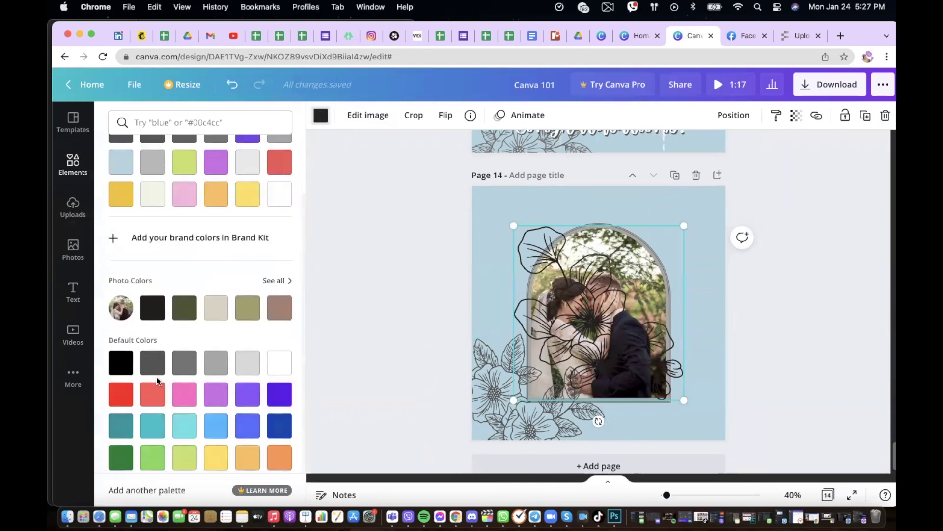
{"action": "left_click", "coordinate": [153, 363]}
- Rotate the large-petal flower drawing and fit it into the upper-right corner of page 14, comparing it with the page 13 design
{"action": "left_click_drag", "start_coordinate": [619, 337], "coordinate": [674, 282]}
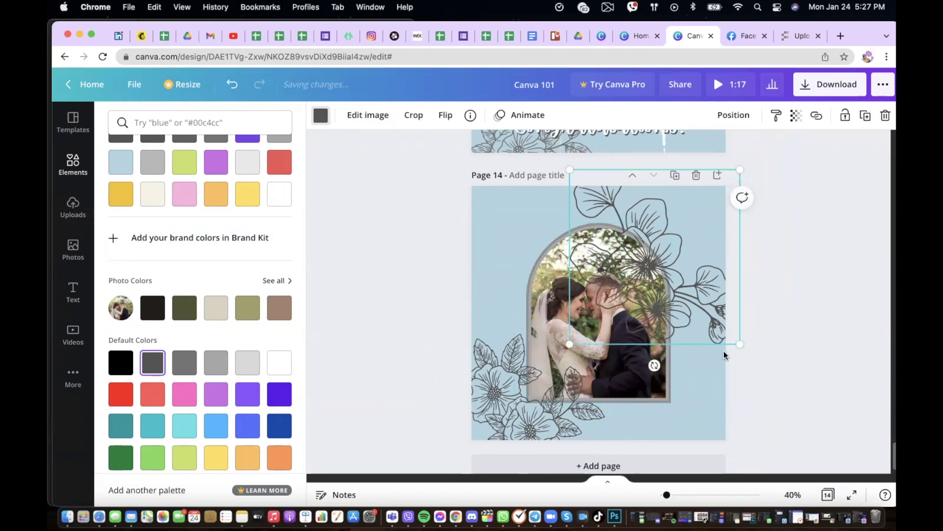
{"action": "left_click_drag", "start_coordinate": [738, 345], "coordinate": [714, 318]}
{"action": "left_click_drag", "start_coordinate": [660, 284], "coordinate": [699, 257]}
{"action": "left_click_drag", "start_coordinate": [755, 289], "coordinate": [783, 320]}
{"action": "mouse_move", "coordinate": [710, 268]}
{"action": "left_mouse_down"}
{"action": "mouse_move", "coordinate": [689, 242]}
{"action": "mouse_move", "coordinate": [702, 253]}
{"action": "left_mouse_up"}
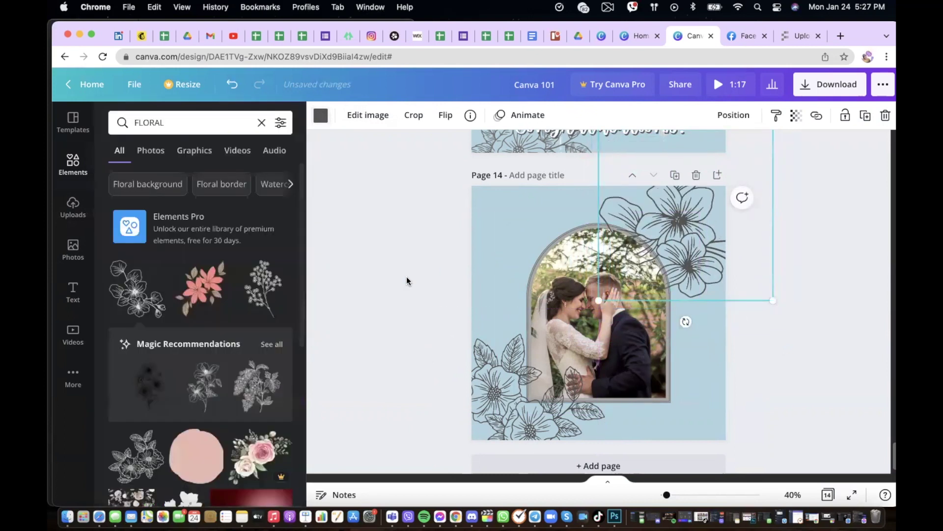
{"action": "scroll", "coordinate": [414, 285], "scroll_direction": "up", "scroll_amount": 8}
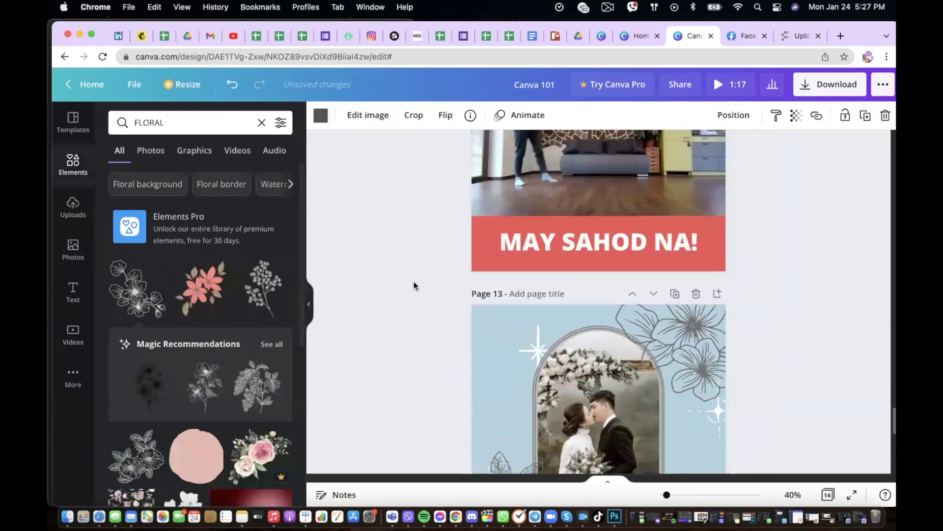
{"action": "scroll", "coordinate": [414, 285], "scroll_direction": "down", "scroll_amount": 5}
{"action": "scroll", "coordinate": [414, 285], "scroll_direction": "down", "scroll_amount": 4}
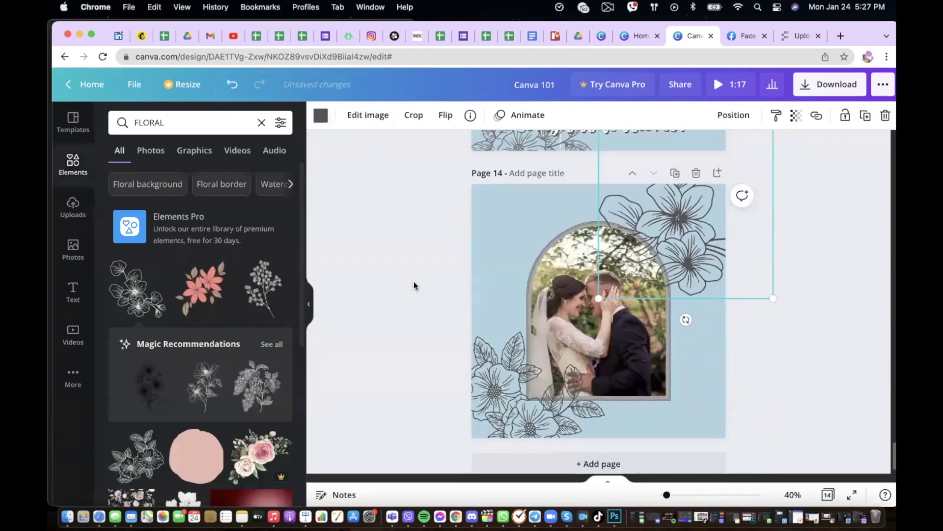
{"action": "scroll", "coordinate": [413, 285], "scroll_direction": "up", "scroll_amount": 3}
{"action": "scroll", "coordinate": [464, 319], "scroll_direction": "down", "scroll_amount": 3}
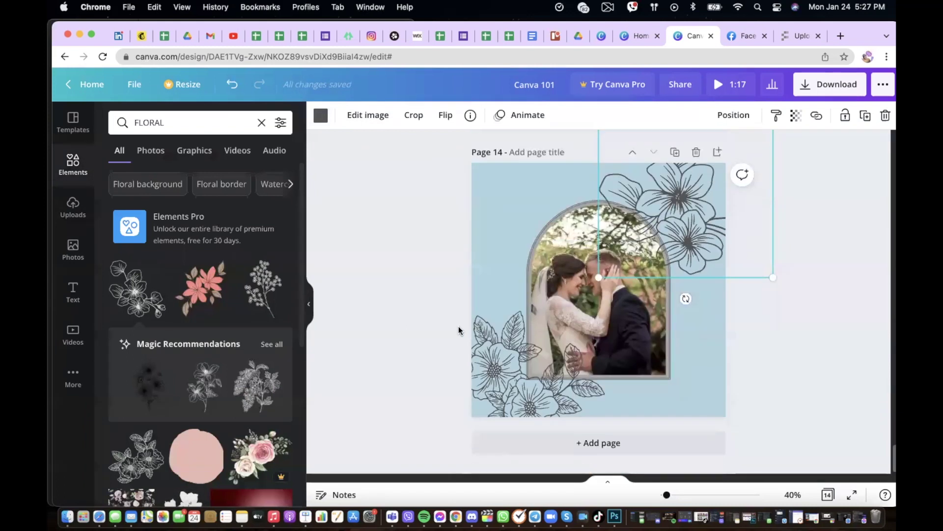
{"action": "left_click", "coordinate": [408, 329]}
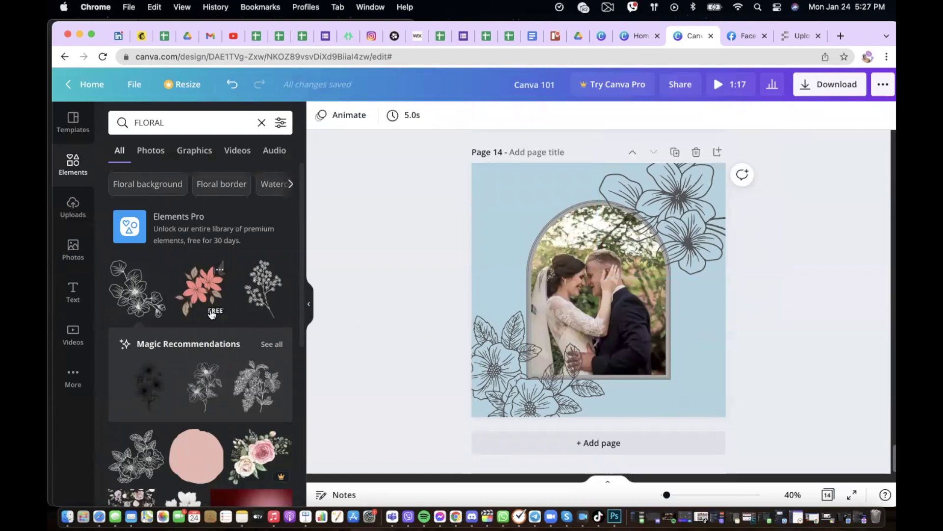
- Add a heading reading "Congratulations!" to page 14
{"action": "left_click", "coordinate": [73, 289]}
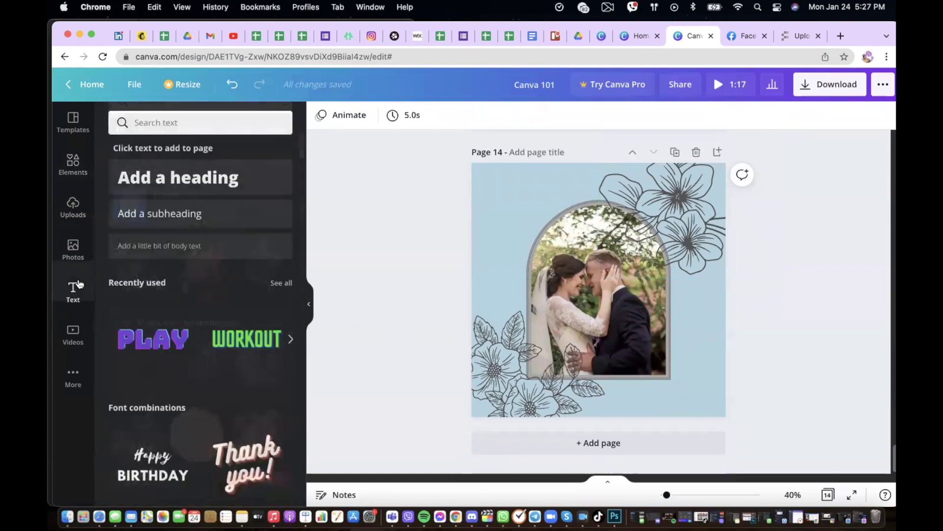
{"action": "left_click", "coordinate": [177, 176]}
{"action": "type", "text": "C"}
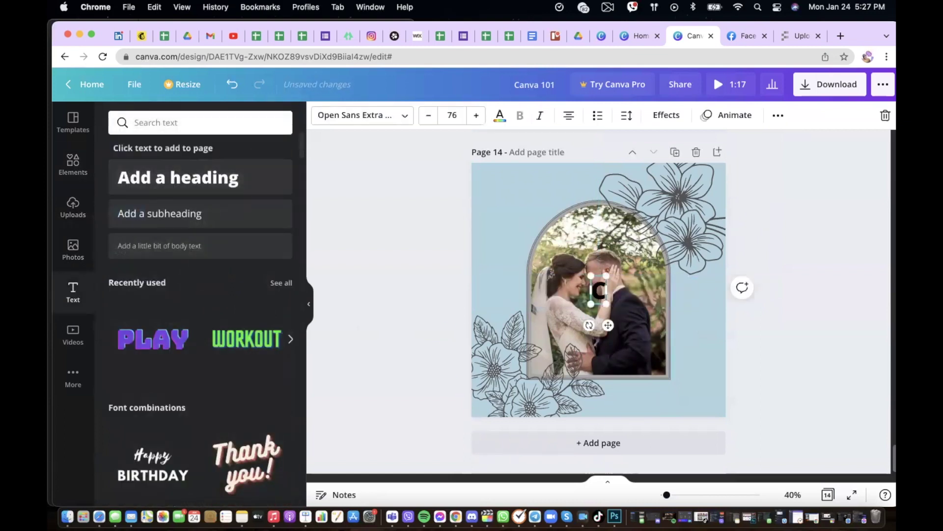
{"action": "type", "text": "ongratulations!"}
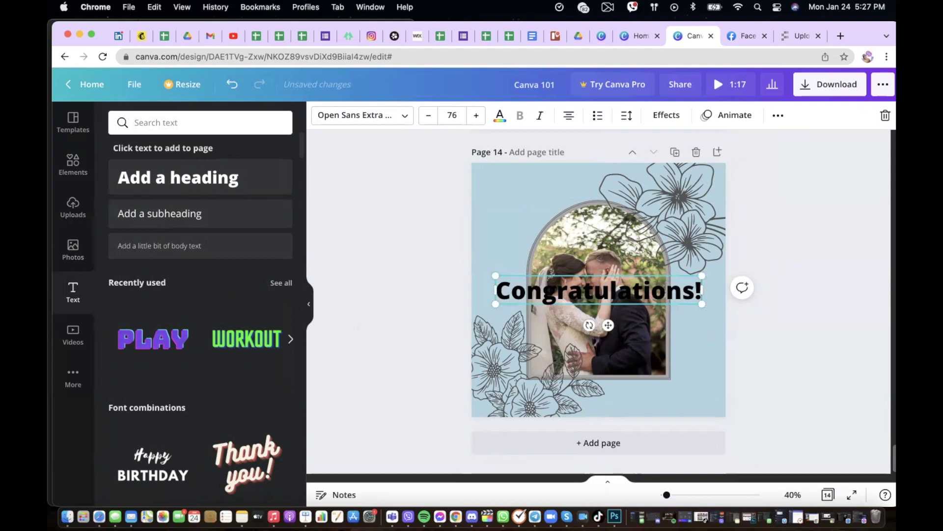
{"action": "key", "text": "super+a"}
{"action": "left_click", "coordinate": [399, 111]}
{"action": "type", "text": "ANTON"}
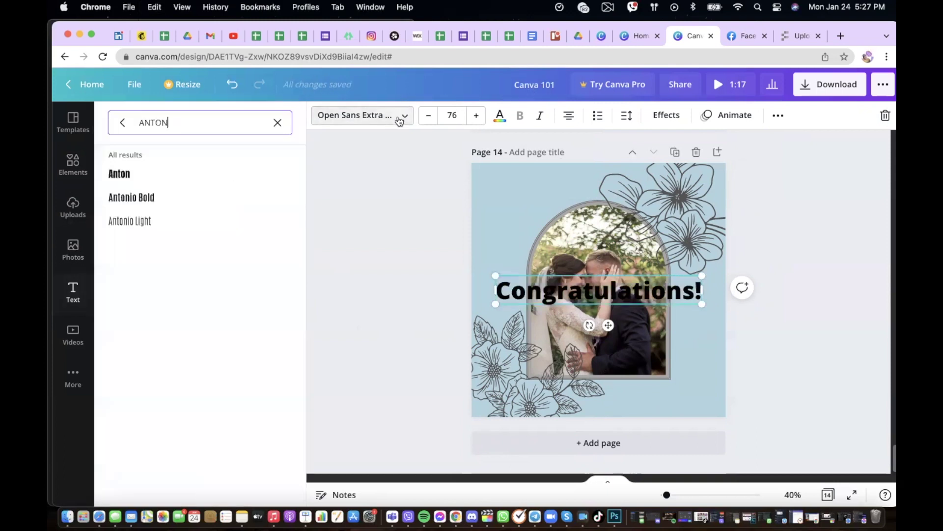
{"action": "left_click", "coordinate": [277, 123]}
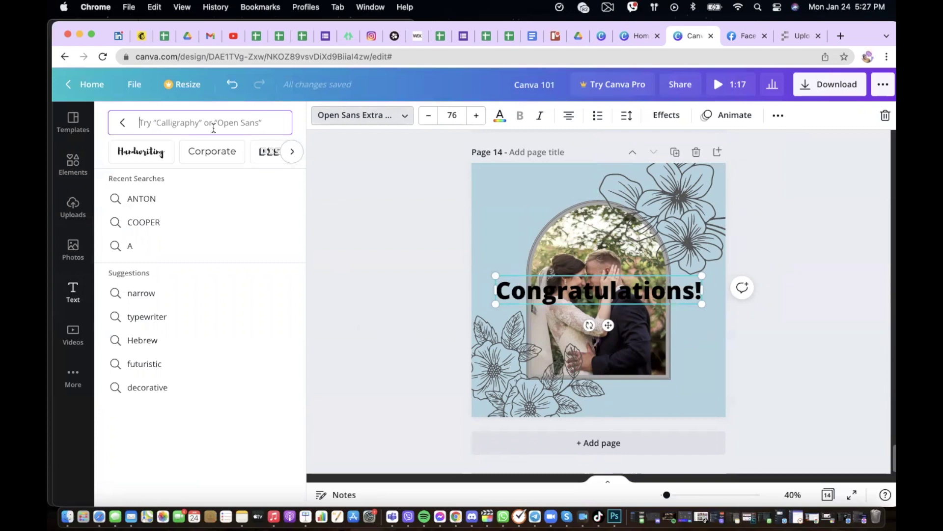
{"action": "left_click", "coordinate": [136, 155]}
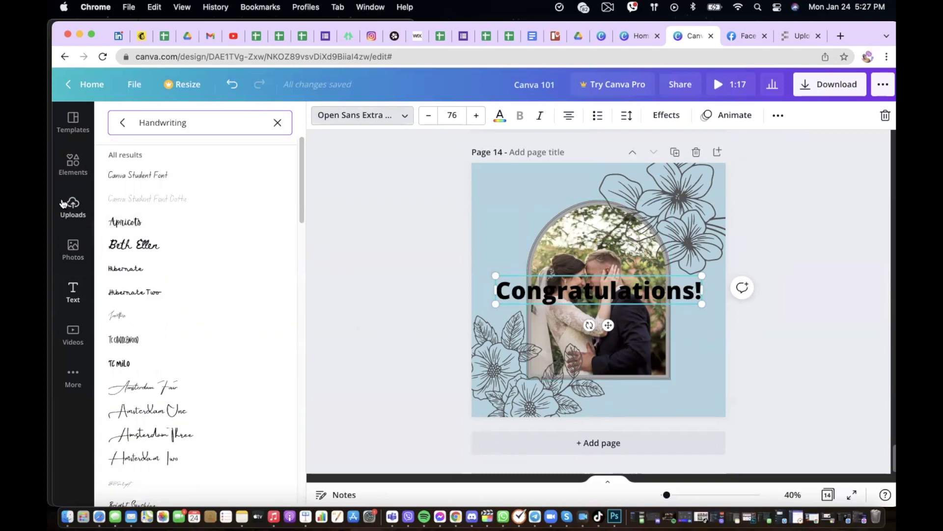
{"action": "double_click", "coordinate": [611, 282]}
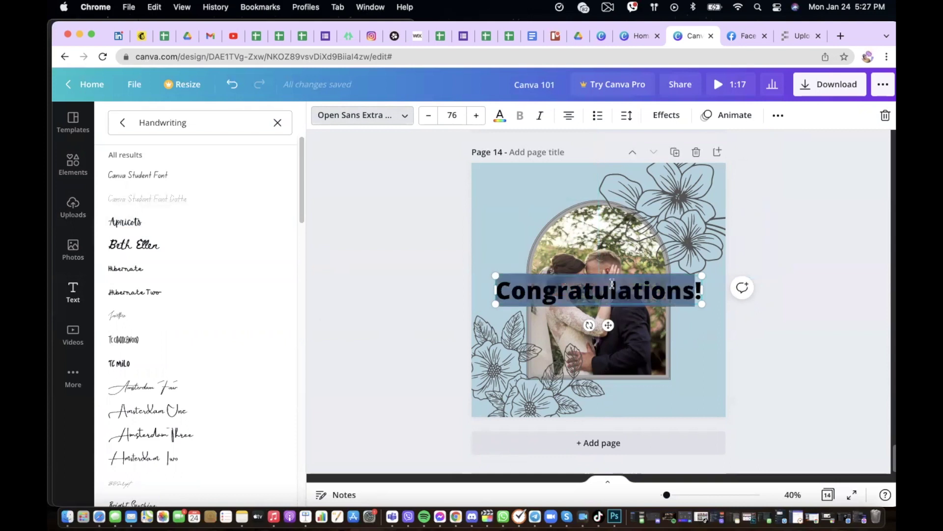
- Search the fonts for "script" and set the "Congratulations!" heading in Euphoria Script
{"action": "double_click", "coordinate": [158, 122]}
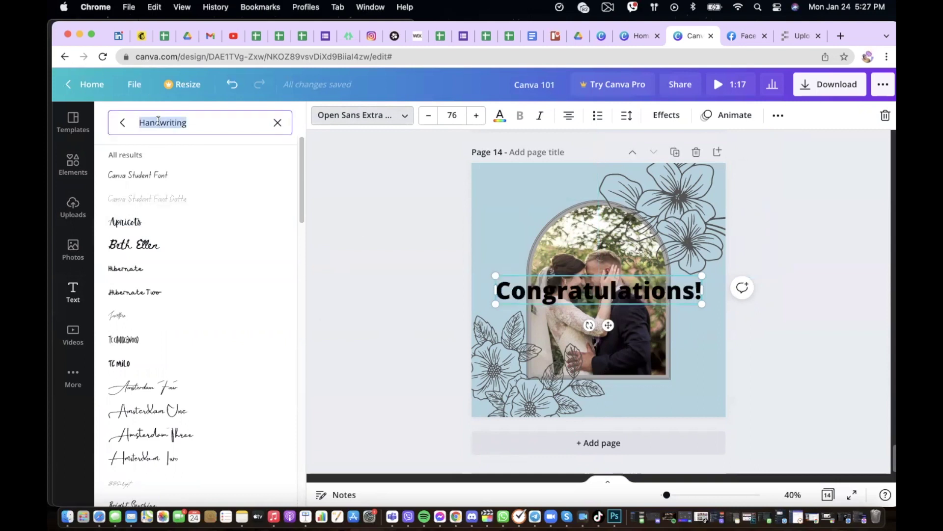
{"action": "type", "text": "s"}
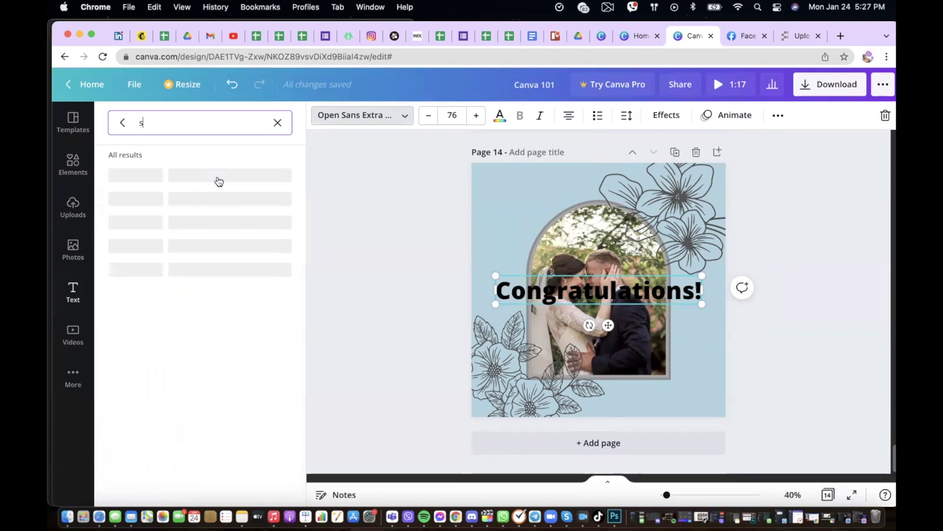
{"action": "type", "text": "cript"}
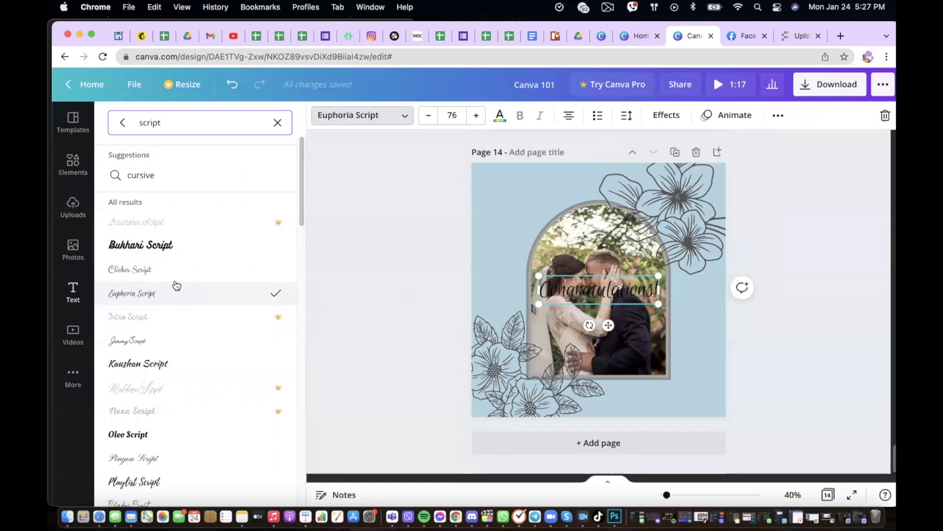
- Enlarge the "Congratulations!" heading to about size 119 and centre it over the lower edge of the arch frame, as on page 13
{"action": "double_click", "coordinate": [571, 298]}
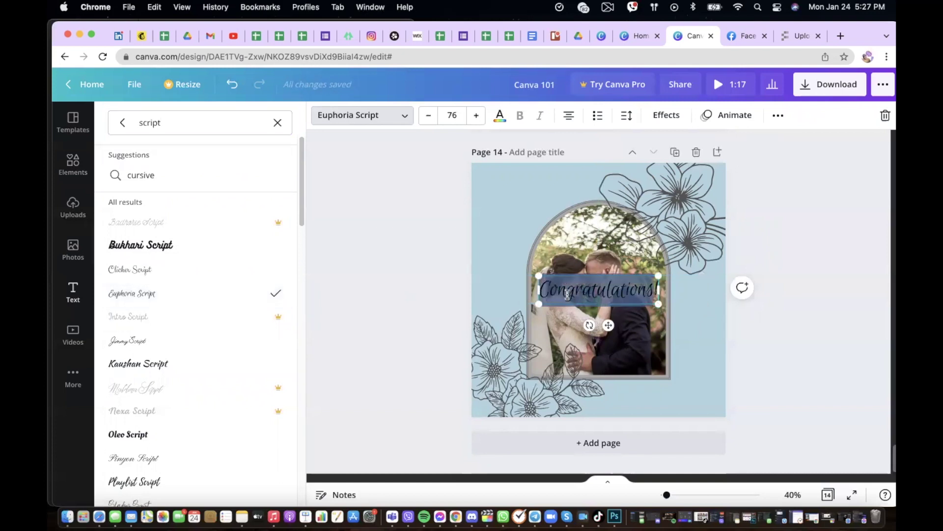
{"action": "scroll", "coordinate": [601, 266], "scroll_direction": "up", "scroll_amount": 8}
{"action": "scroll", "coordinate": [600, 268], "scroll_direction": "down", "scroll_amount": 3}
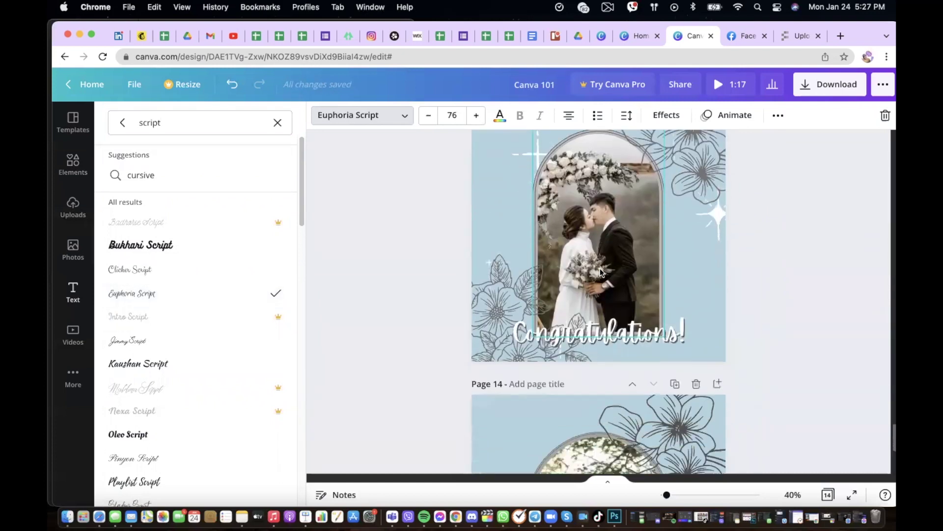
{"action": "scroll", "coordinate": [597, 272], "scroll_direction": "down", "scroll_amount": 3}
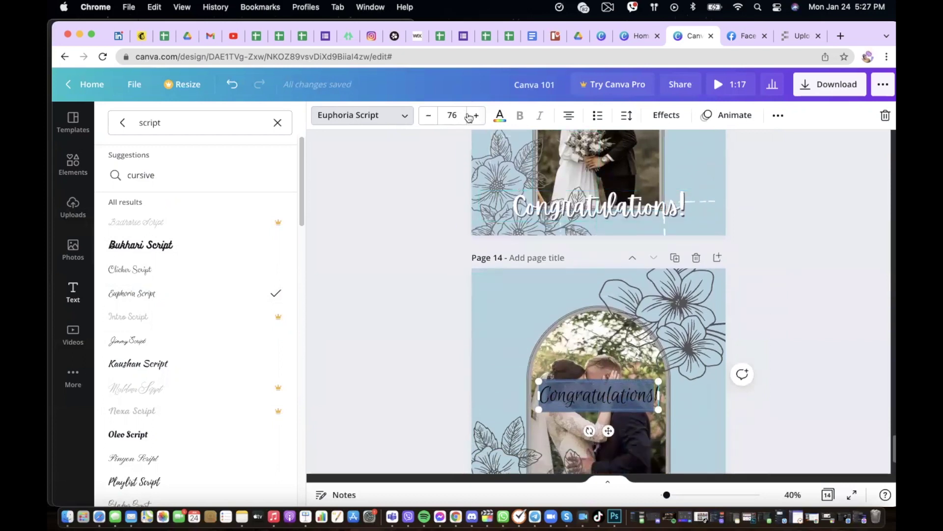
{"action": "scroll", "coordinate": [643, 300], "scroll_direction": "down", "scroll_amount": 3}
{"action": "left_click_drag", "start_coordinate": [660, 308], "coordinate": [713, 369]}
{"action": "left_click", "coordinate": [818, 349]}
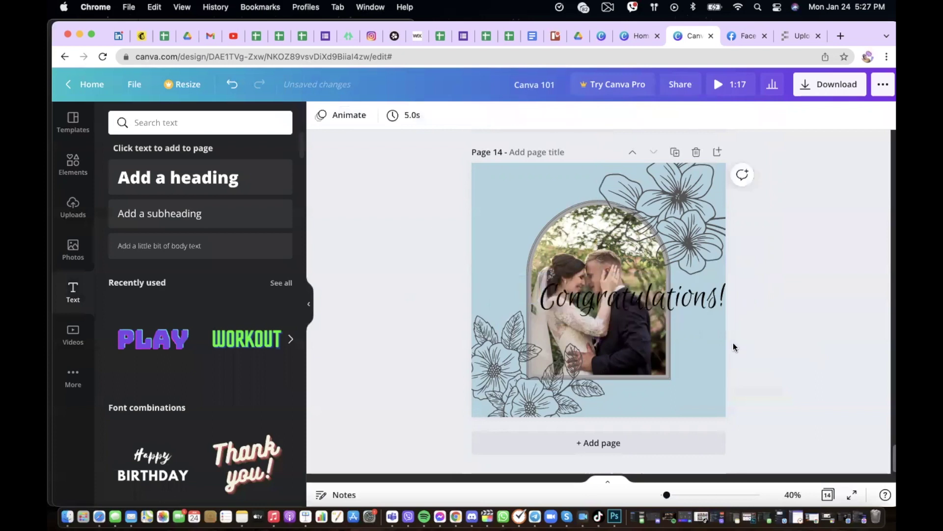
{"action": "left_click_drag", "start_coordinate": [627, 300], "coordinate": [597, 373]}
- Recolour the word "Congratulations" in the heading white
{"action": "double_click", "coordinate": [596, 374]}
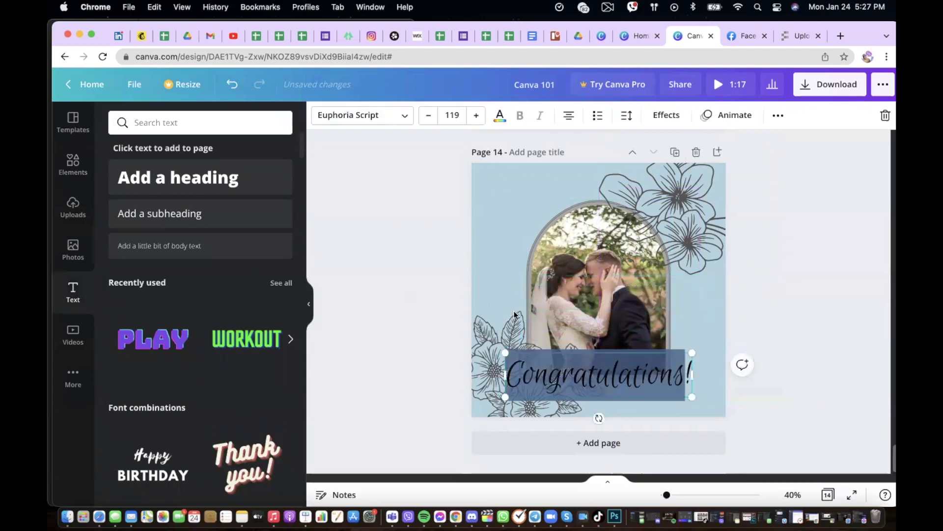
{"action": "left_click", "coordinate": [501, 116]}
{"action": "left_click", "coordinate": [242, 273]}
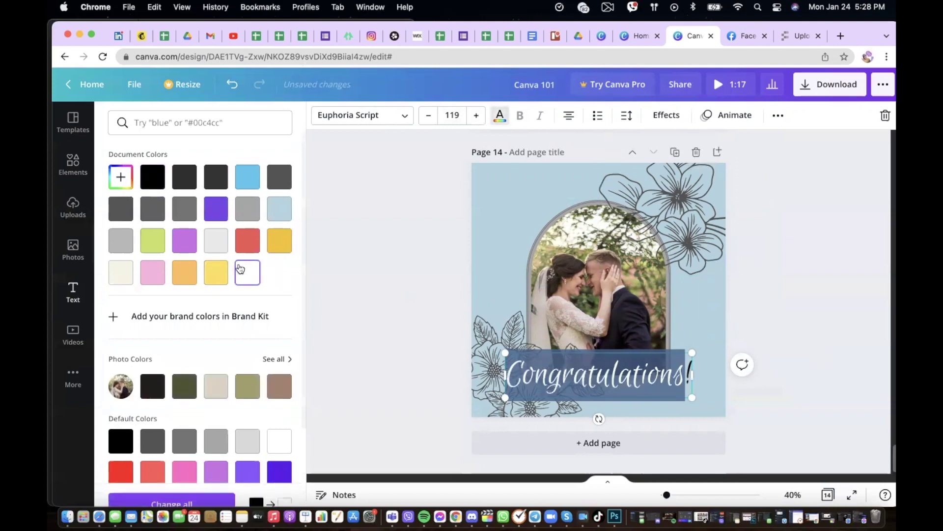
{"action": "key", "text": "Escape"}
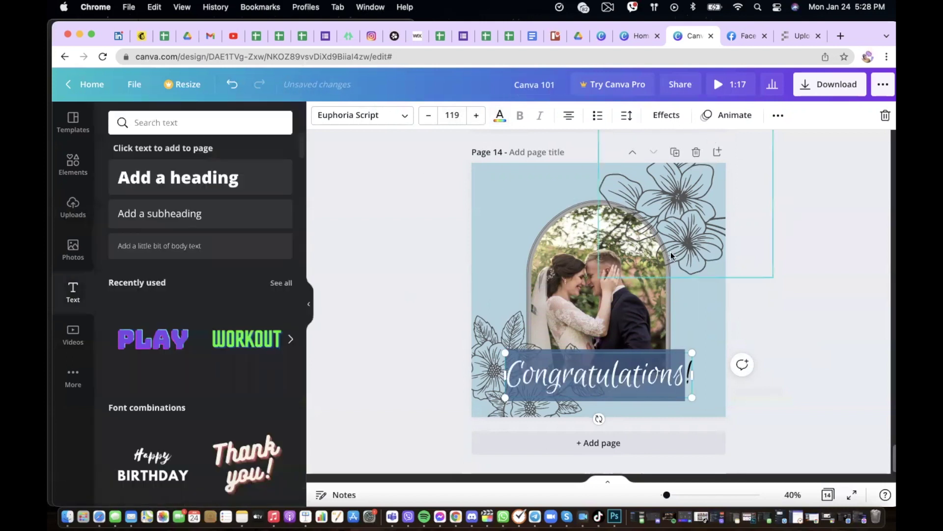
- Recolour the entire "Congratulations!" heading white, including the exclamation mark
{"action": "key", "text": "Tab"}
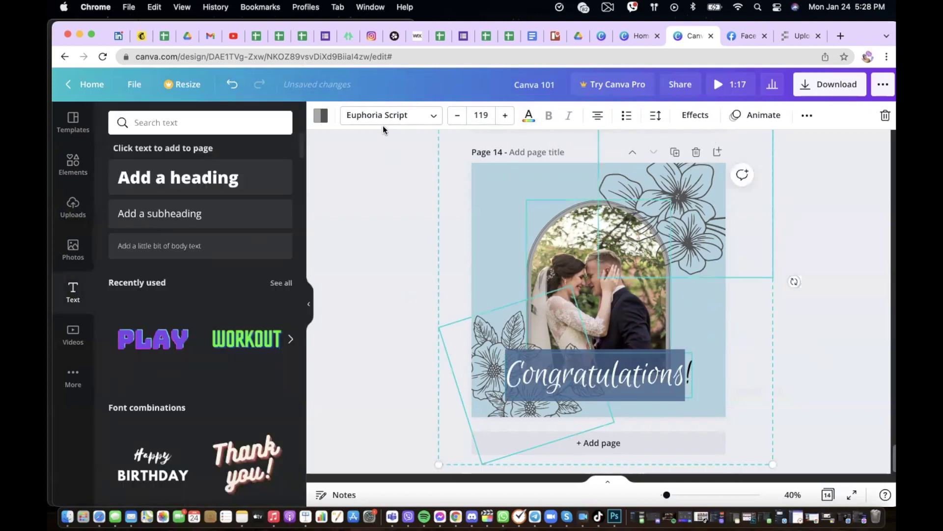
{"action": "left_click", "coordinate": [842, 372]}
{"action": "left_click", "coordinate": [647, 377]}
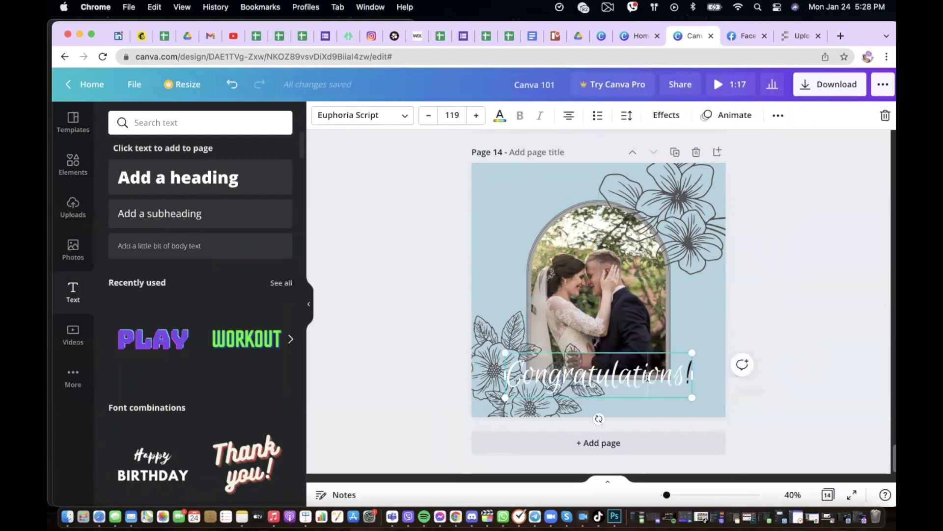
{"action": "left_click", "coordinate": [500, 116]}
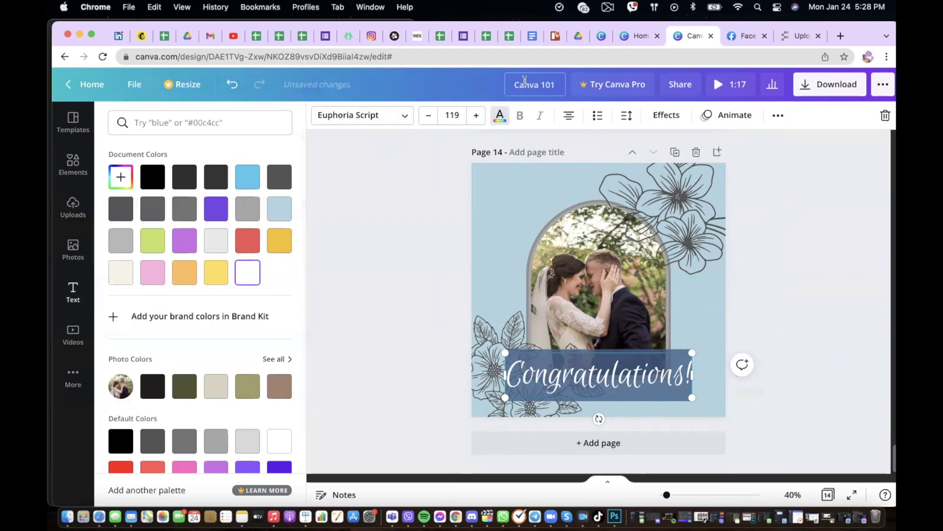
- Apply the Shadow text effect to the "Congratulations!" heading with black as the shadow colour
{"action": "left_click", "coordinate": [655, 117]}
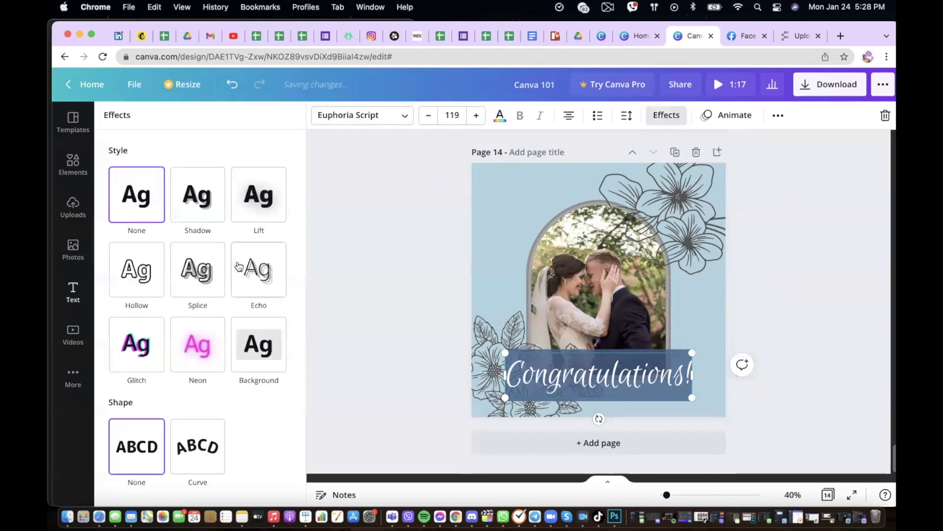
{"action": "left_click", "coordinate": [210, 205]}
{"action": "left_click", "coordinate": [279, 383]}
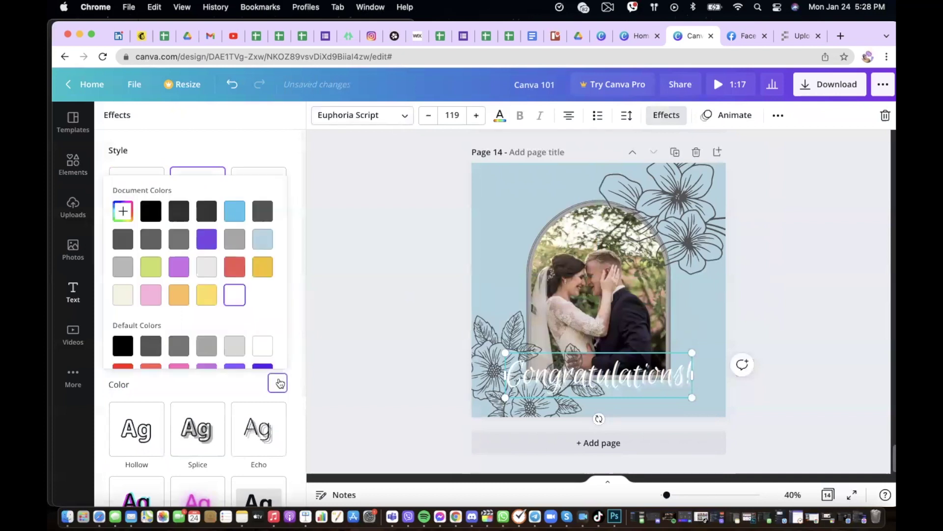
{"action": "left_click", "coordinate": [150, 346]}
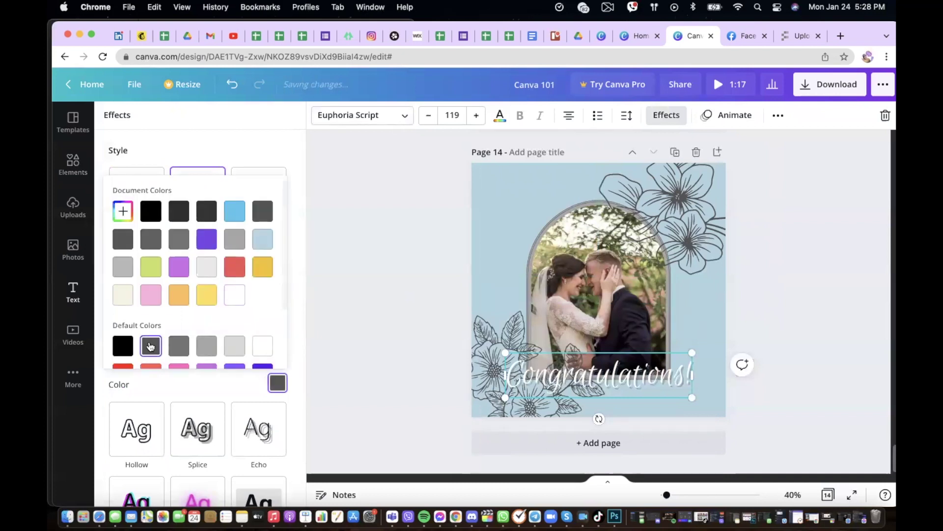
{"action": "left_click", "coordinate": [124, 346]}
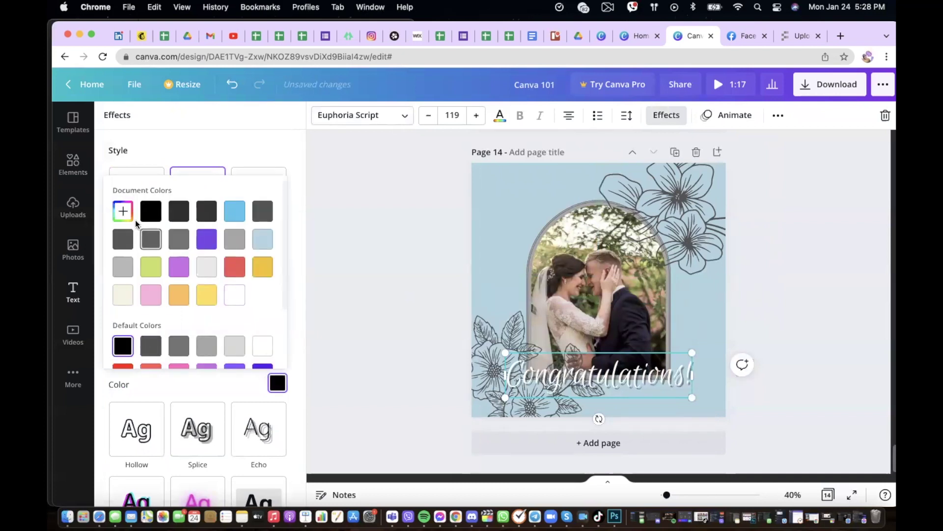
{"action": "left_click", "coordinate": [187, 161]}
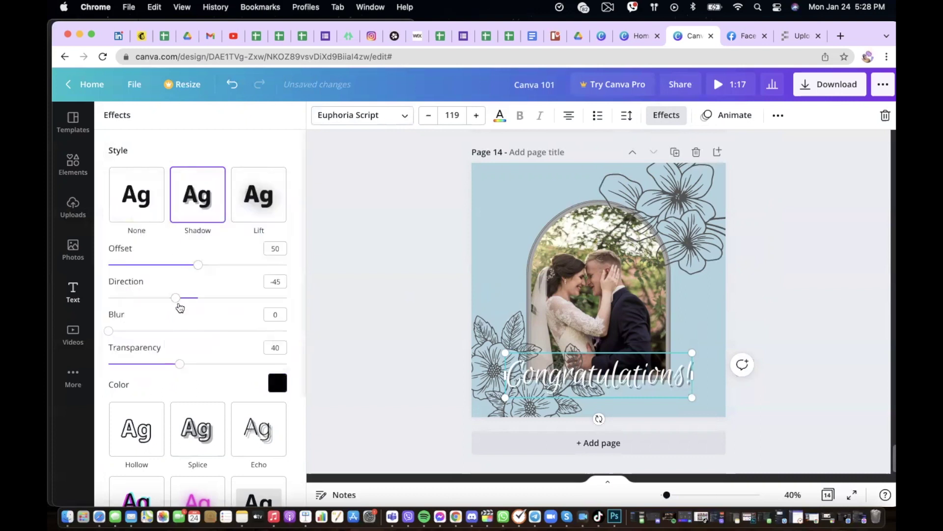
- Set the heading's shadow to offset 49, direction -27 and transparency 100, keeping the heading centred on the page
{"action": "left_click_drag", "start_coordinate": [176, 299], "coordinate": [203, 304]}
{"action": "left_click_drag", "start_coordinate": [195, 269], "coordinate": [236, 273]}
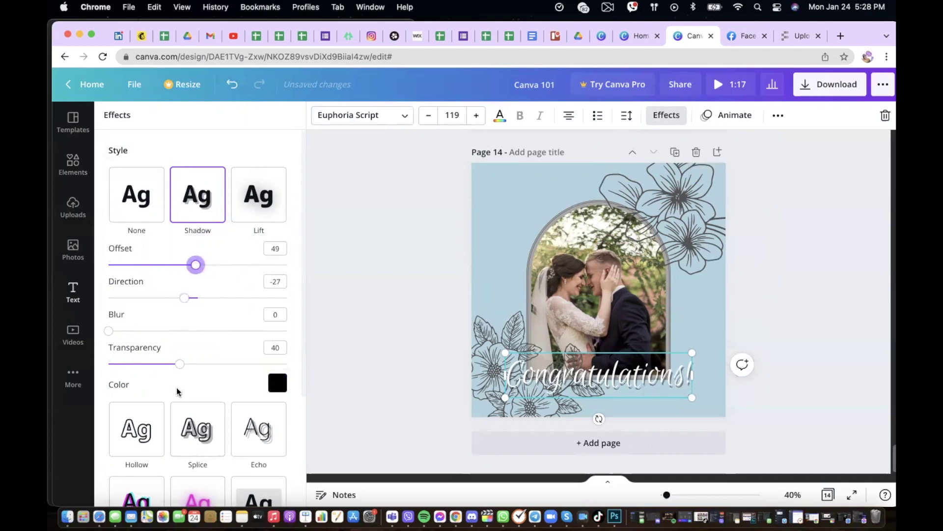
{"action": "left_click_drag", "start_coordinate": [176, 366], "coordinate": [312, 339]}
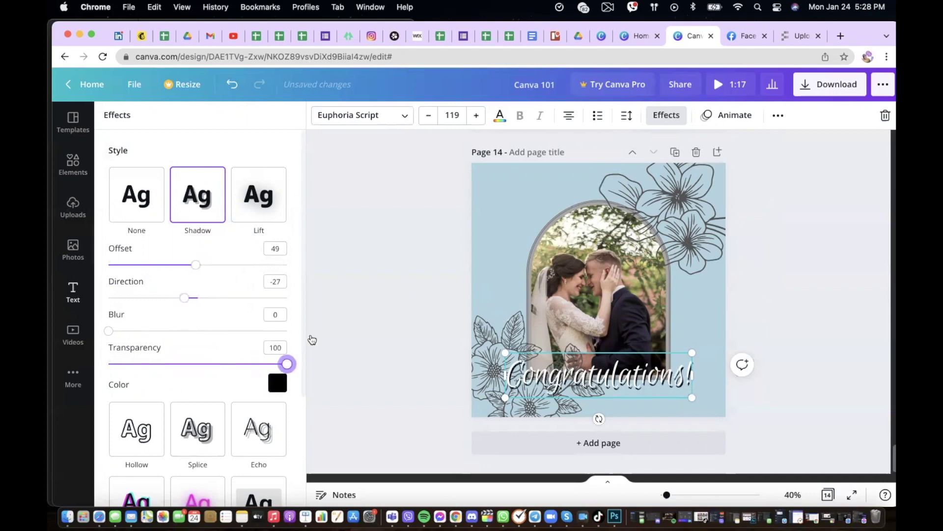
{"action": "key", "text": "Escape"}
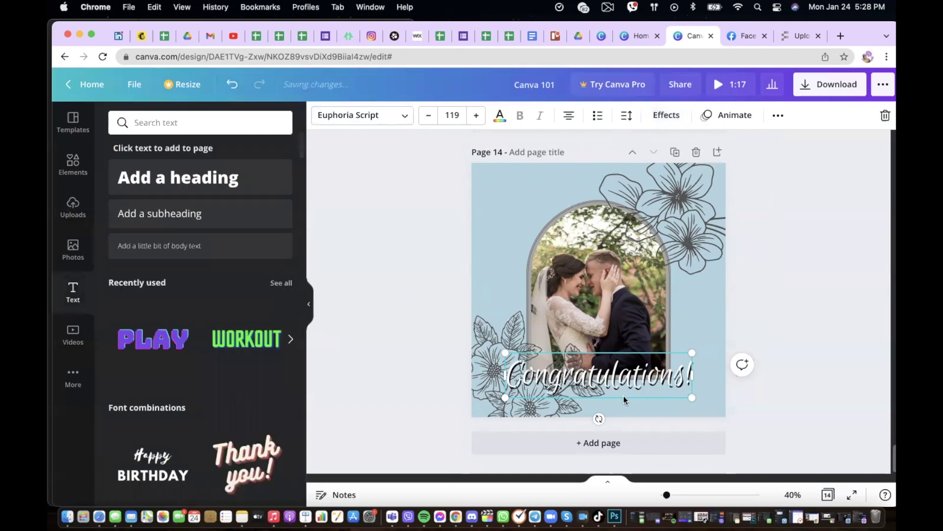
{"action": "left_click", "coordinate": [771, 357]}
{"action": "mouse_move", "coordinate": [669, 377]}
{"action": "left_mouse_down"}
{"action": "mouse_move", "coordinate": [678, 377]}
{"action": "mouse_move", "coordinate": [669, 376]}
{"action": "left_mouse_up"}
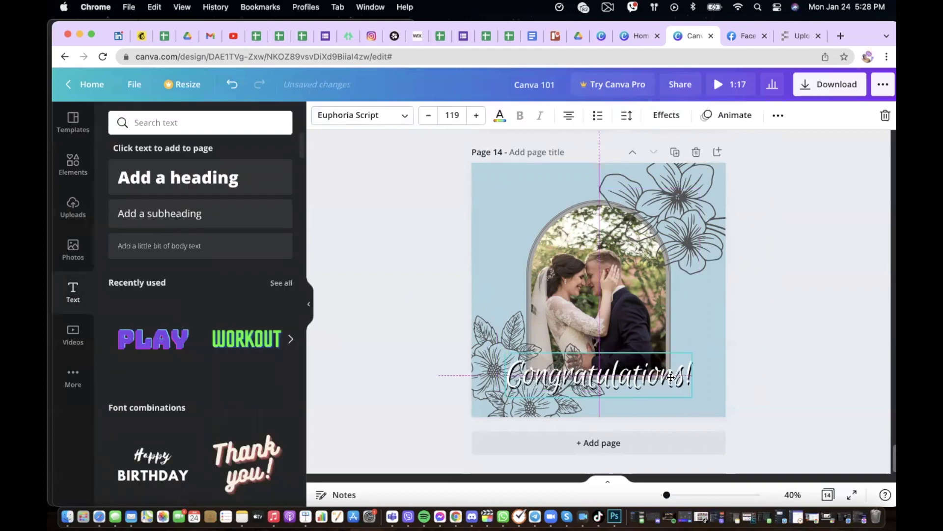
{"action": "left_click", "coordinate": [836, 309]}
- Search the elements for "sparkle" to find an animated accent like the one on page 13
{"action": "scroll", "coordinate": [639, 255], "scroll_direction": "up", "scroll_amount": 5}
{"action": "scroll", "coordinate": [466, 281], "scroll_direction": "down", "scroll_amount": 5}
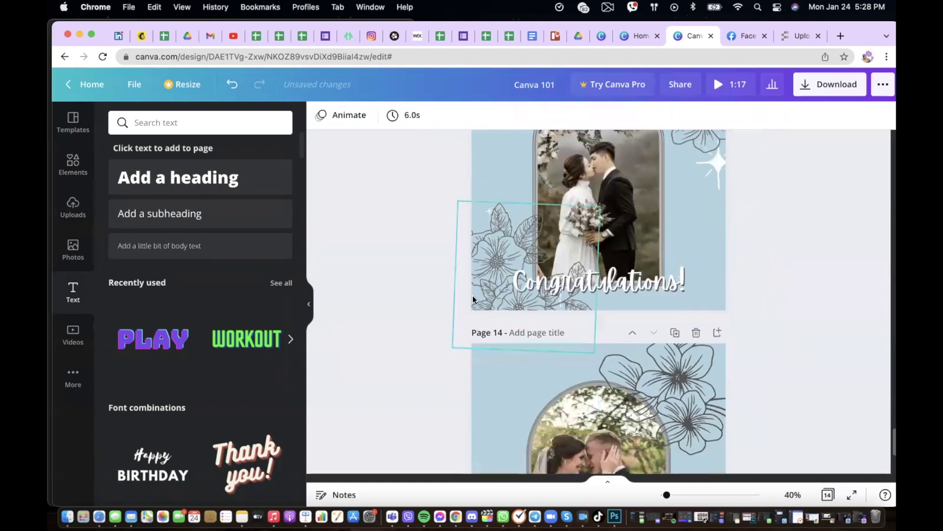
{"action": "left_click", "coordinate": [63, 174]}
{"action": "left_click", "coordinate": [262, 123]}
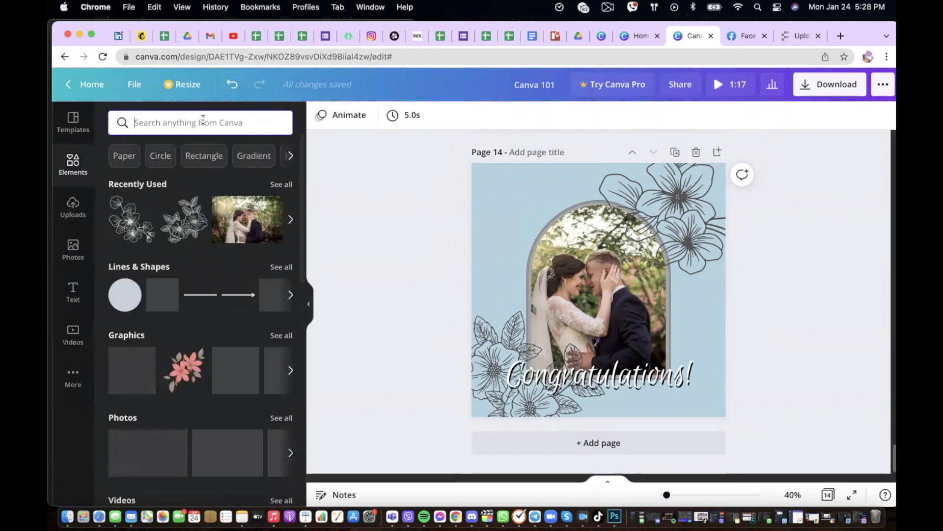
{"action": "type", "text": "sparkle"}
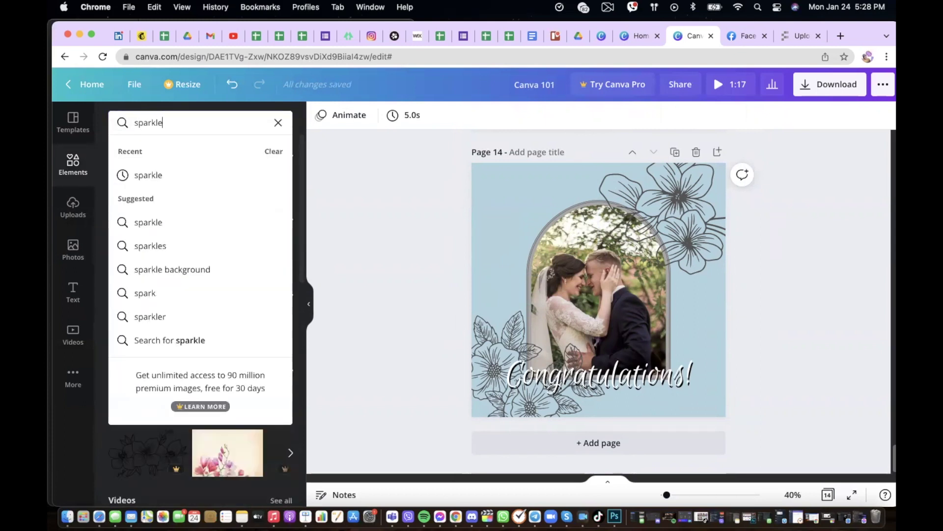
{"action": "key", "text": "Return"}
{"action": "scroll", "coordinate": [178, 295], "scroll_direction": "down", "scroll_amount": 3}
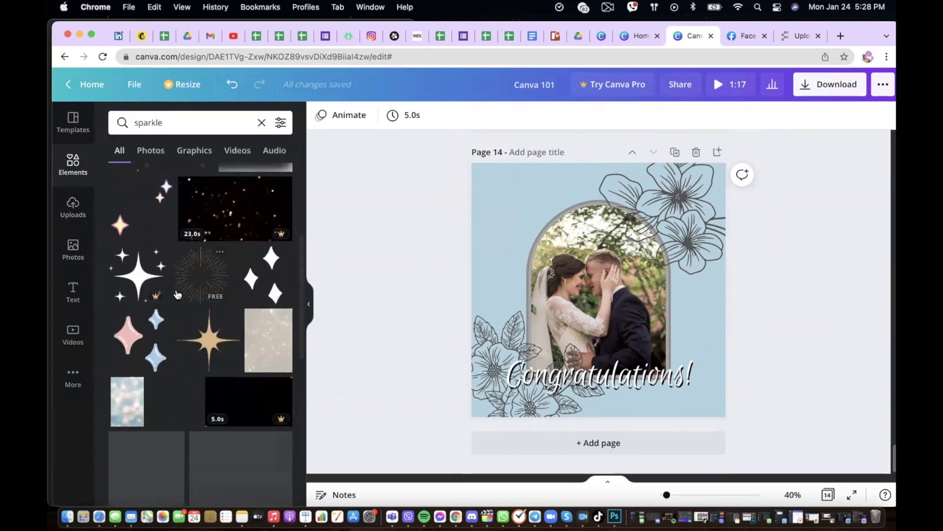
- Try the white circled sparkles graphic on page 14, enlarged to cover the whole design, and delete it
{"action": "scroll", "coordinate": [168, 284], "scroll_direction": "up", "scroll_amount": 1}
{"action": "scroll", "coordinate": [170, 284], "scroll_direction": "down", "scroll_amount": 4}
{"action": "scroll", "coordinate": [220, 294], "scroll_direction": "down", "scroll_amount": 5}
{"action": "scroll", "coordinate": [193, 315], "scroll_direction": "down", "scroll_amount": 2}
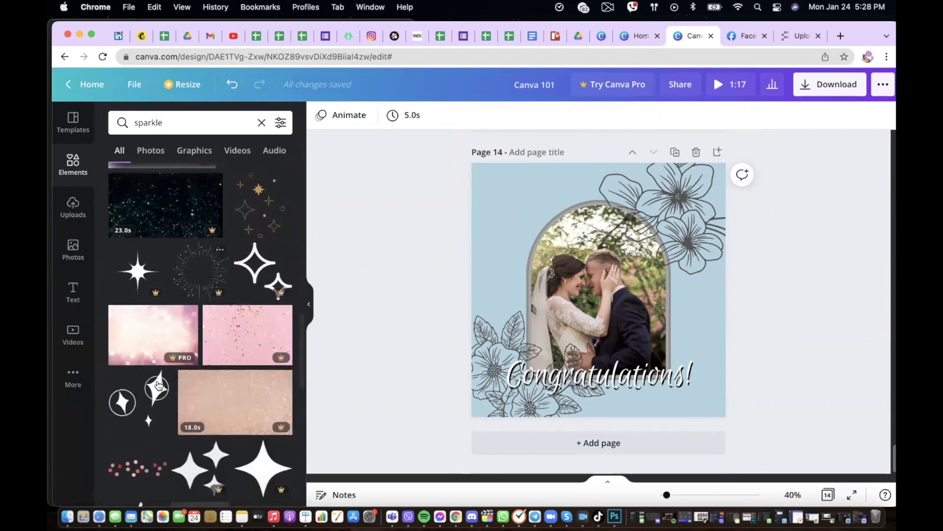
{"action": "left_click", "coordinate": [135, 404]}
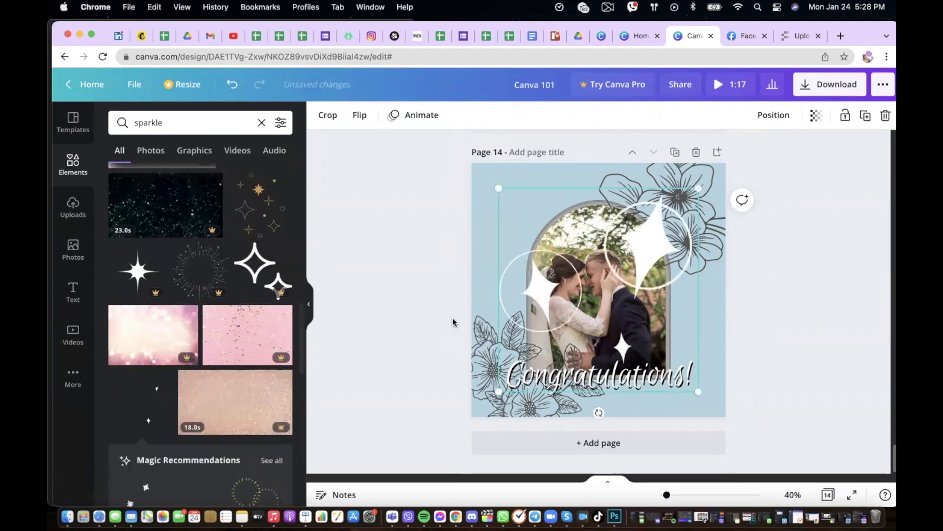
{"action": "left_click_drag", "start_coordinate": [499, 189], "coordinate": [417, 125]}
{"action": "left_click_drag", "start_coordinate": [524, 226], "coordinate": [557, 230]}
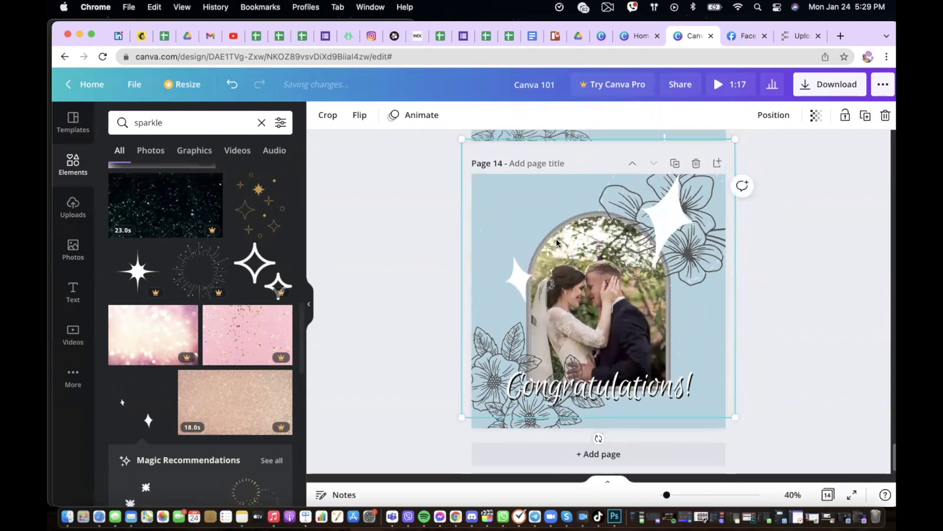
{"action": "scroll", "coordinate": [551, 238], "scroll_direction": "up", "scroll_amount": 5}
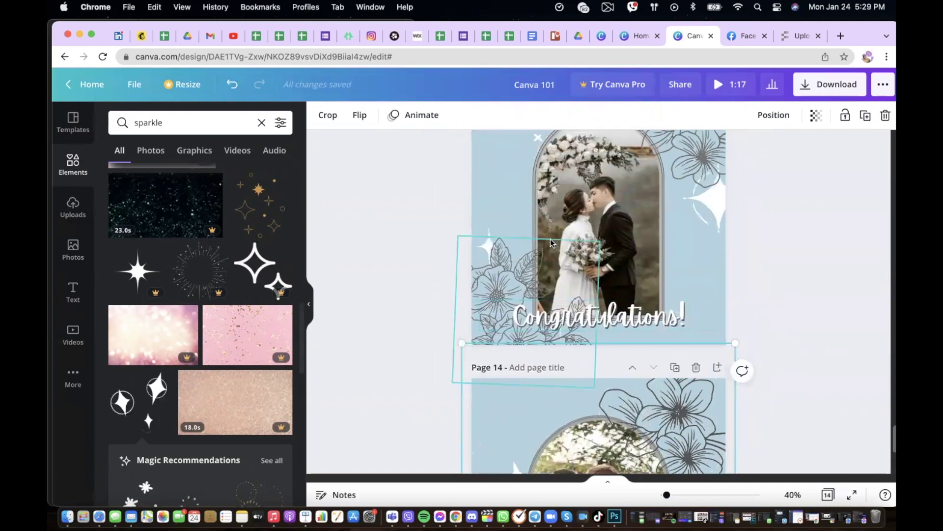
{"action": "scroll", "coordinate": [550, 237], "scroll_direction": "down", "scroll_amount": 2}
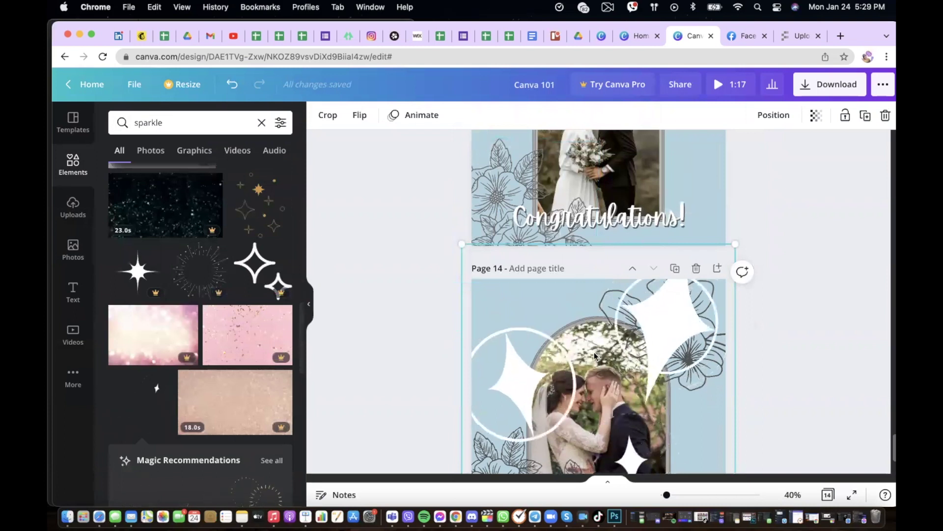
{"action": "key", "text": "BackSpace"}
- Look through the sparkle results for a different white animated sparkle
{"action": "scroll", "coordinate": [126, 350], "scroll_direction": "down", "scroll_amount": 8}
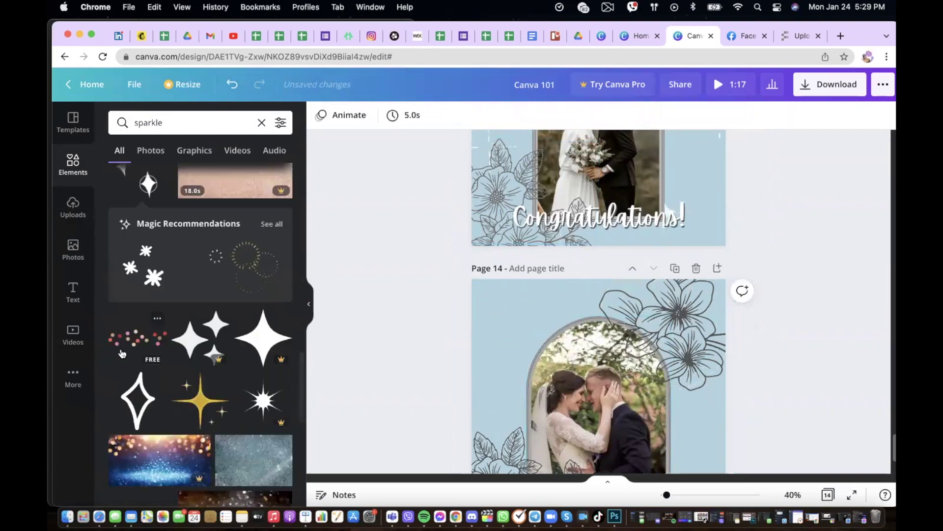
{"action": "scroll", "coordinate": [126, 351], "scroll_direction": "down", "scroll_amount": 10}
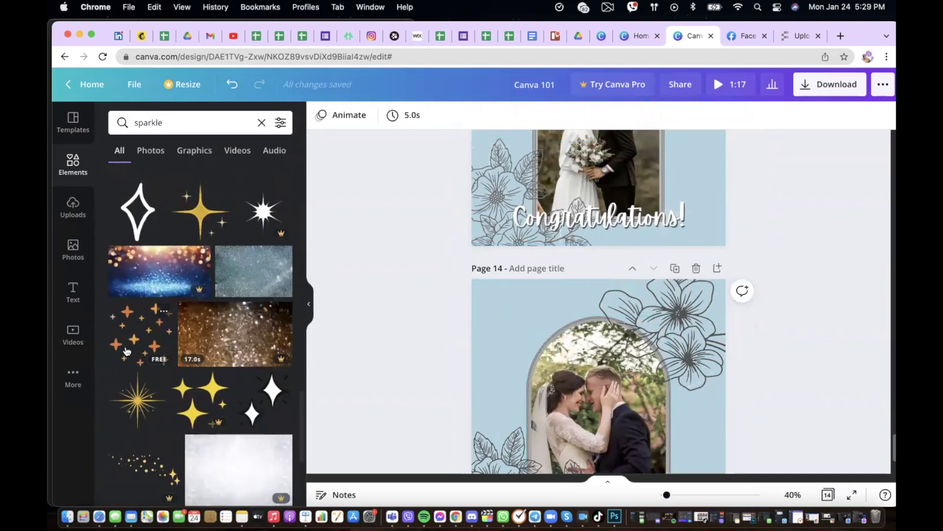
{"action": "scroll", "coordinate": [127, 351], "scroll_direction": "up", "scroll_amount": 5}
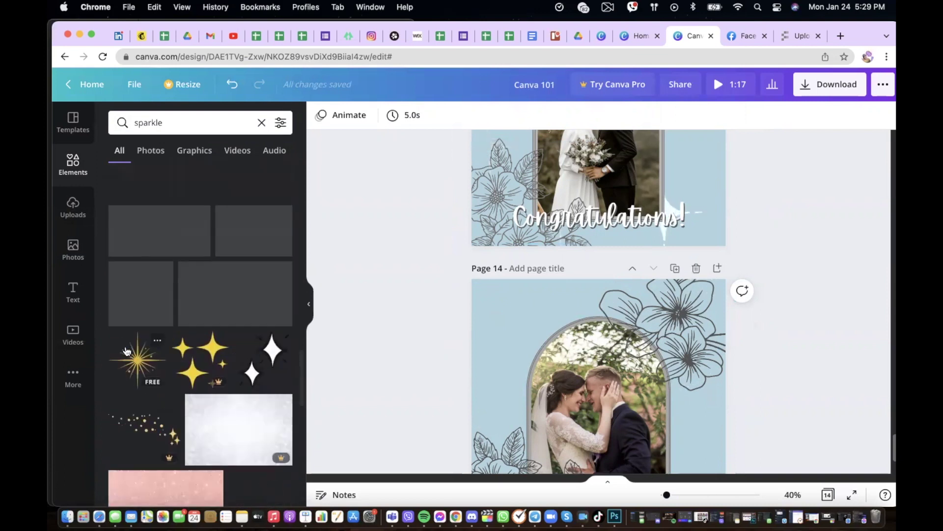
{"action": "scroll", "coordinate": [127, 351], "scroll_direction": "up", "scroll_amount": 3}
{"action": "scroll", "coordinate": [468, 308], "scroll_direction": "up", "scroll_amount": 1}
{"action": "scroll", "coordinate": [207, 325], "scroll_direction": "up", "scroll_amount": 5}
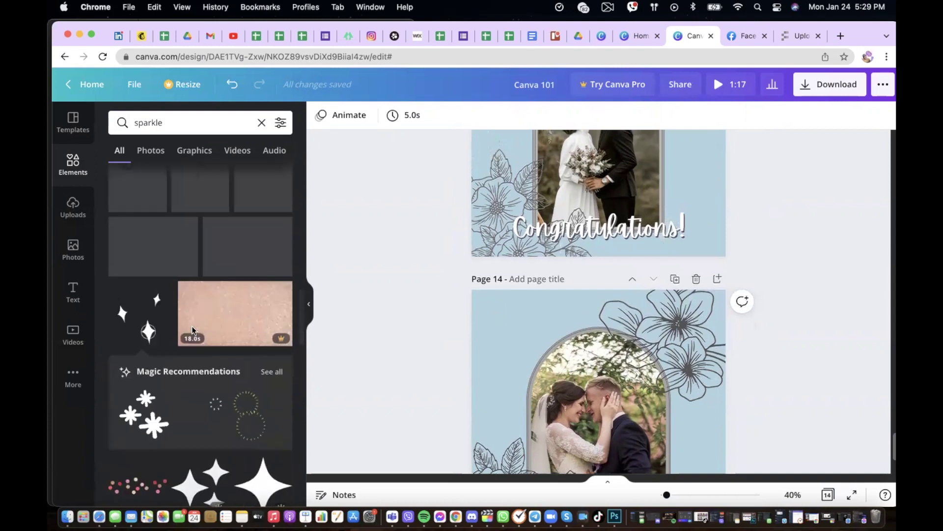
{"action": "scroll", "coordinate": [191, 333], "scroll_direction": "up", "scroll_amount": 2}
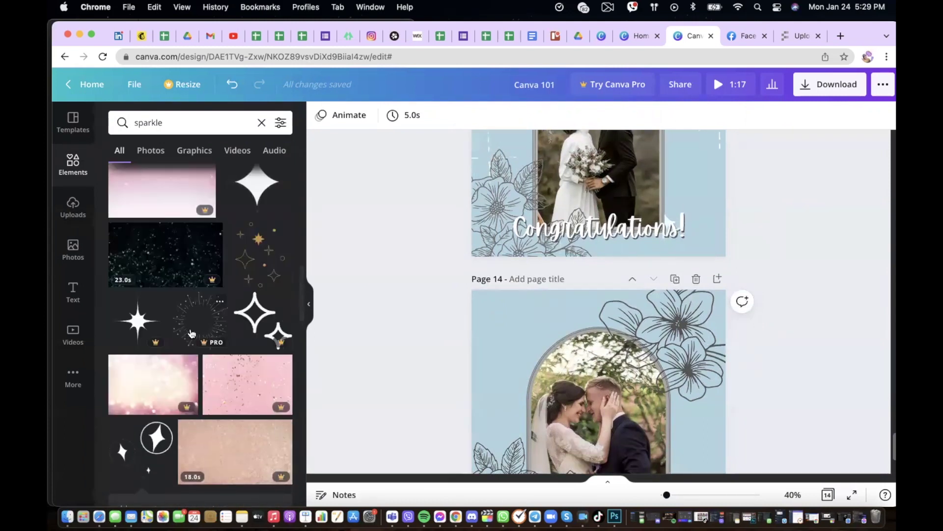
{"action": "scroll", "coordinate": [192, 334], "scroll_direction": "up", "scroll_amount": 5}
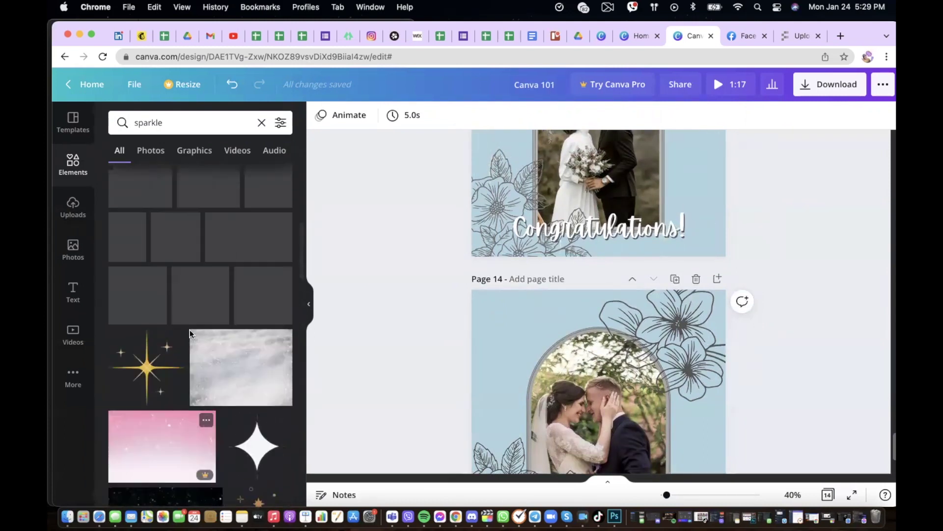
- Limit the sparkle results to graphics, add the white twinkling sparkle animation to page 14 and enlarge it to fill the page
{"action": "left_click", "coordinate": [200, 156]}
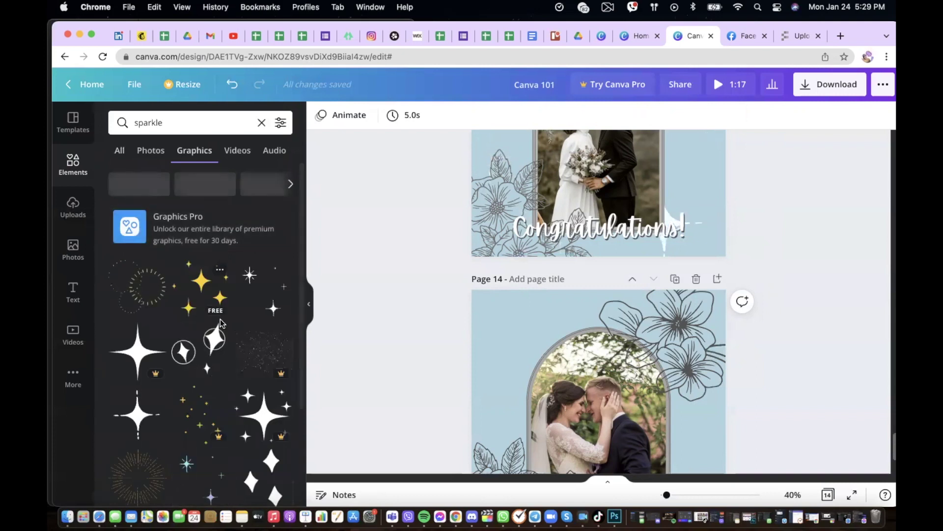
{"action": "left_click", "coordinate": [255, 291]}
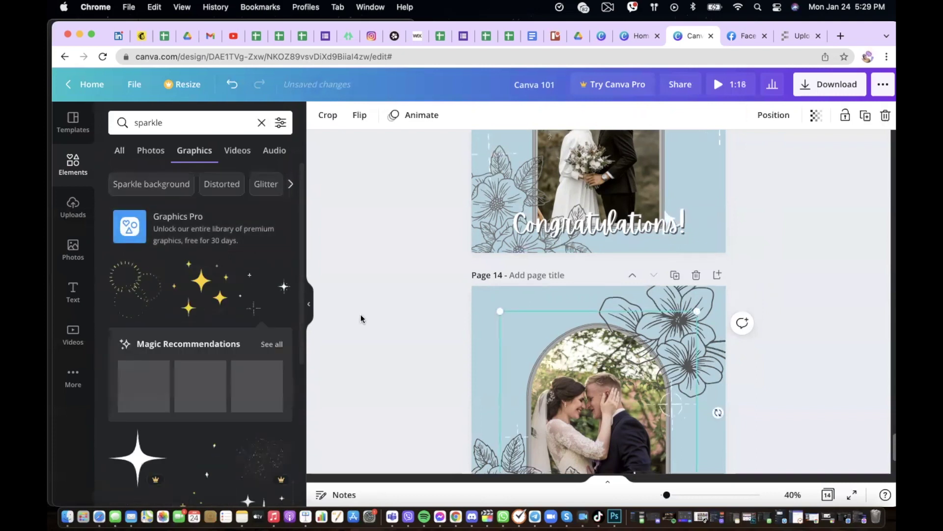
{"action": "left_click_drag", "start_coordinate": [700, 402], "coordinate": [708, 474]}
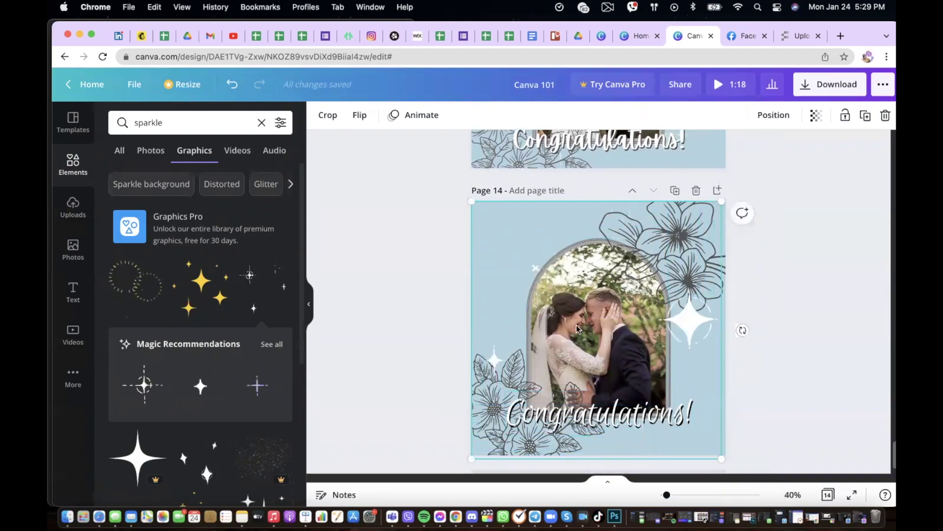
- Send the sparkle animation to the back, behind the couple's photo, flowers and heading
{"action": "left_click", "coordinate": [769, 117]}
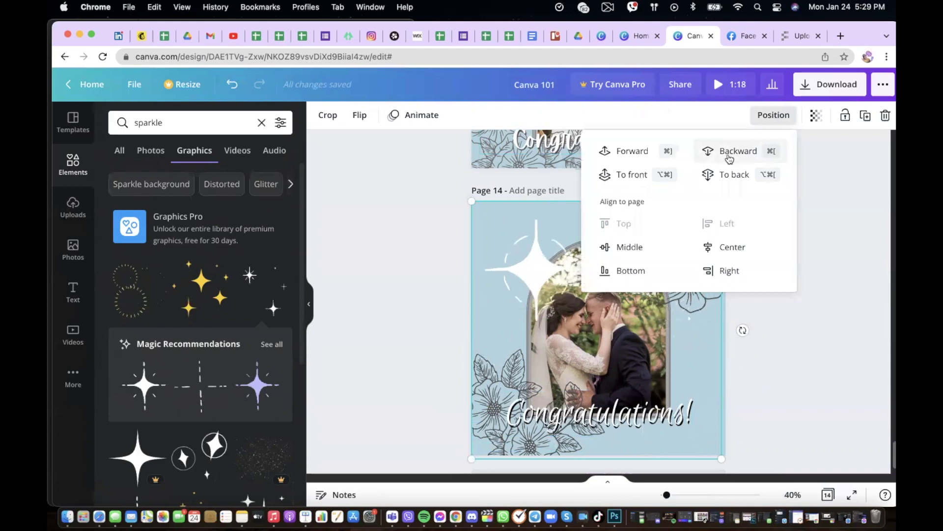
{"action": "left_click", "coordinate": [727, 173]}
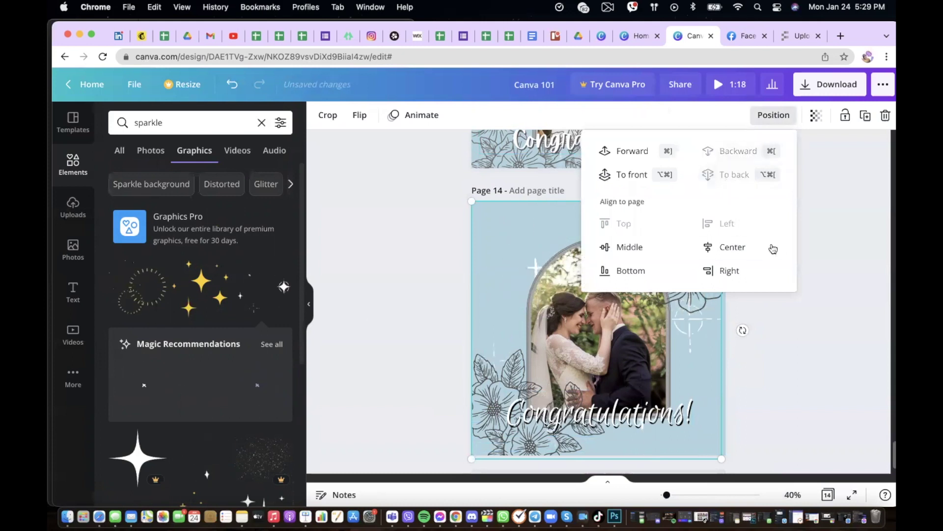
{"action": "left_click", "coordinate": [857, 256]}
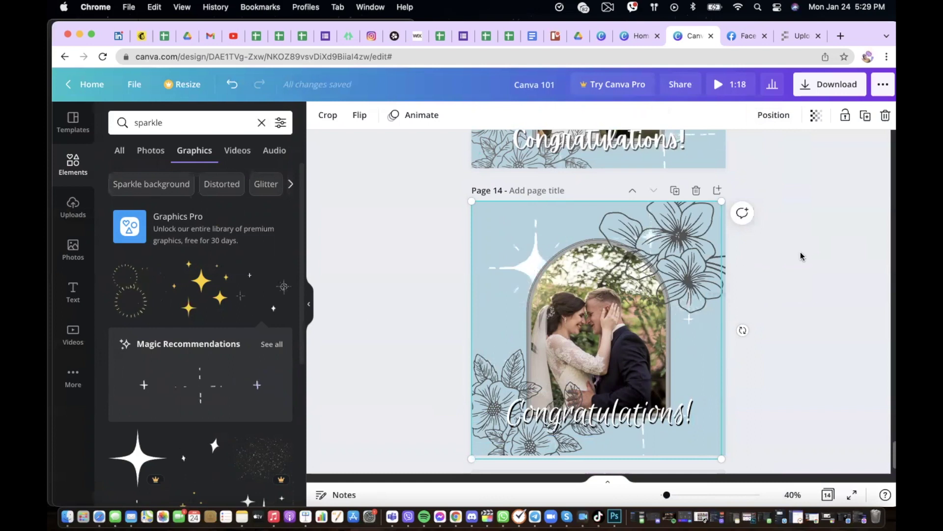
- Return to page 1 of the design, switch to the M4 CANVA Keynote presentation and play it through to the closing thank-you slide
{"action": "scroll", "coordinate": [800, 256], "scroll_direction": "down", "scroll_amount": 2}
{"action": "scroll", "coordinate": [801, 252], "scroll_direction": "up", "scroll_amount": 20}
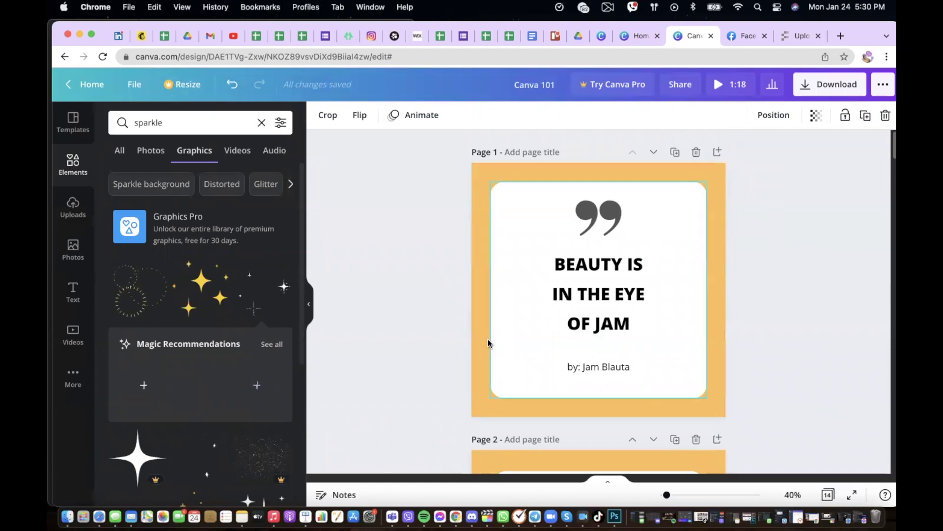
{"action": "key", "text": "ctrl+Up"}
{"action": "left_click", "coordinate": [175, 213]}
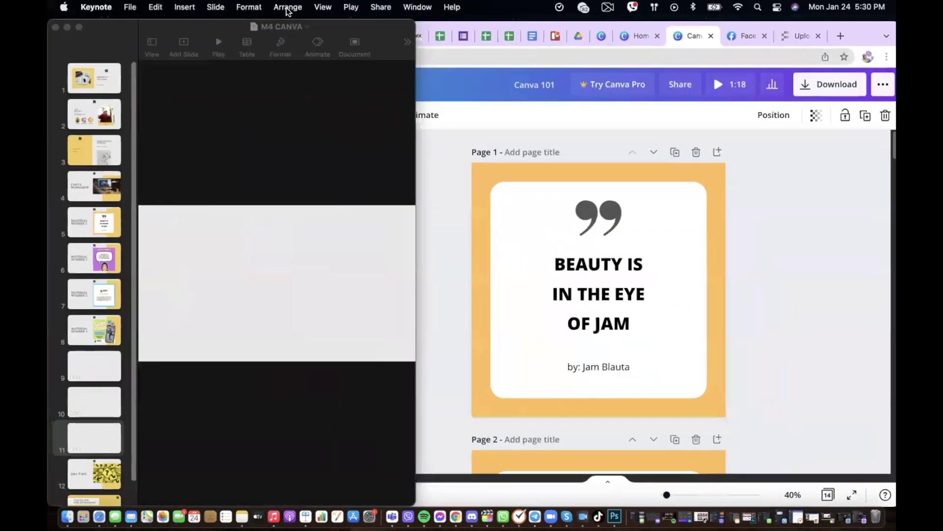
{"action": "left_click", "coordinate": [218, 45]}
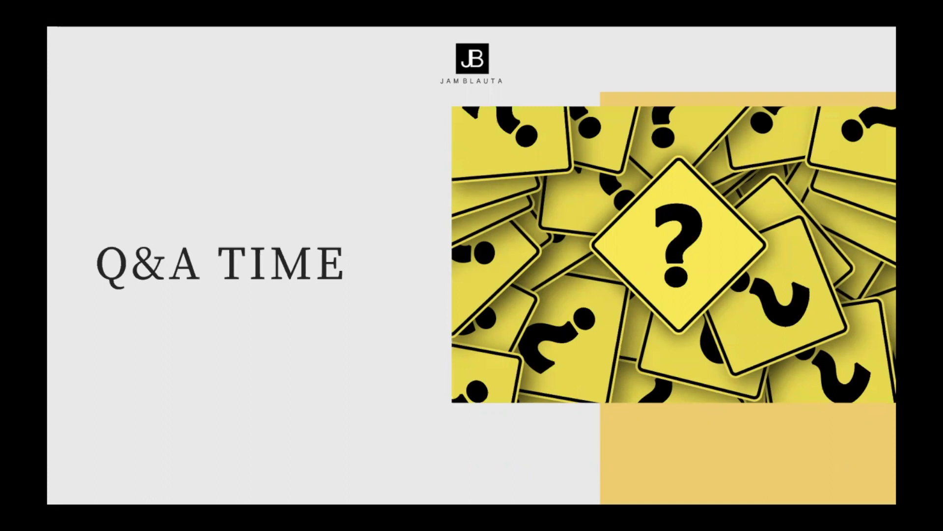
{"action": "key", "text": "Right"}
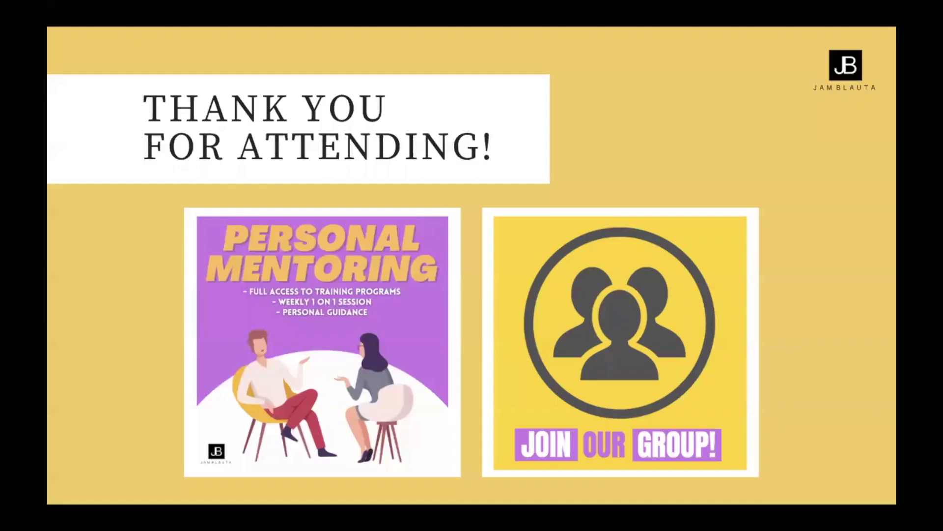